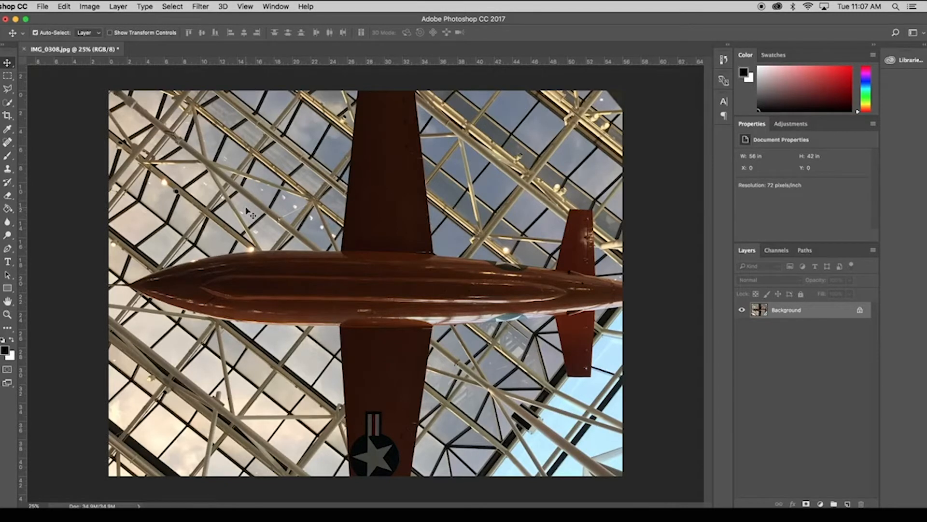
Step: Create a new blank print document 8 inches wide and 8 inches high at 300 pixels per inch
{"action": "left_click", "coordinate": [51, 8]}
{"action": "left_click", "coordinate": [53, 19]}
{"action": "left_click", "coordinate": [407, 140]}
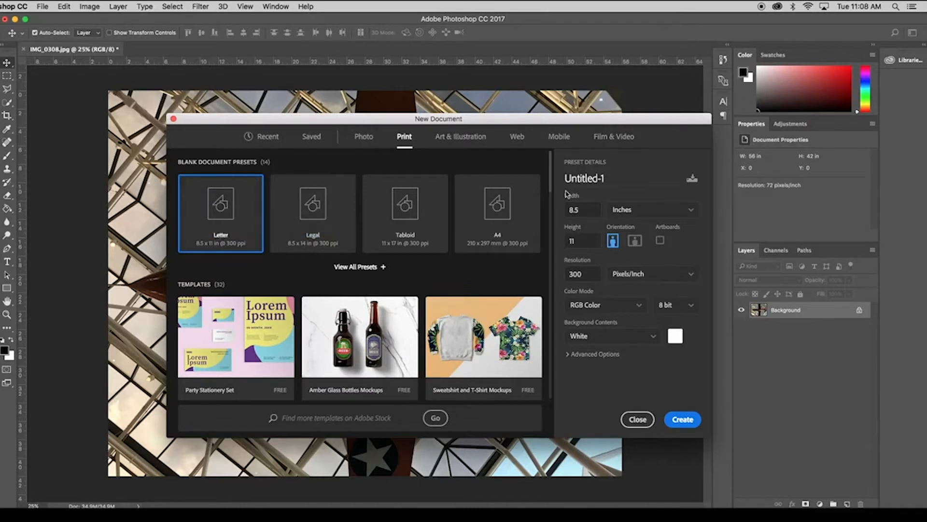
{"action": "left_click", "coordinate": [553, 215]}
{"action": "type", "text": "8"}
{"action": "key", "text": "Tab"}
{"action": "left_click", "coordinate": [648, 209]}
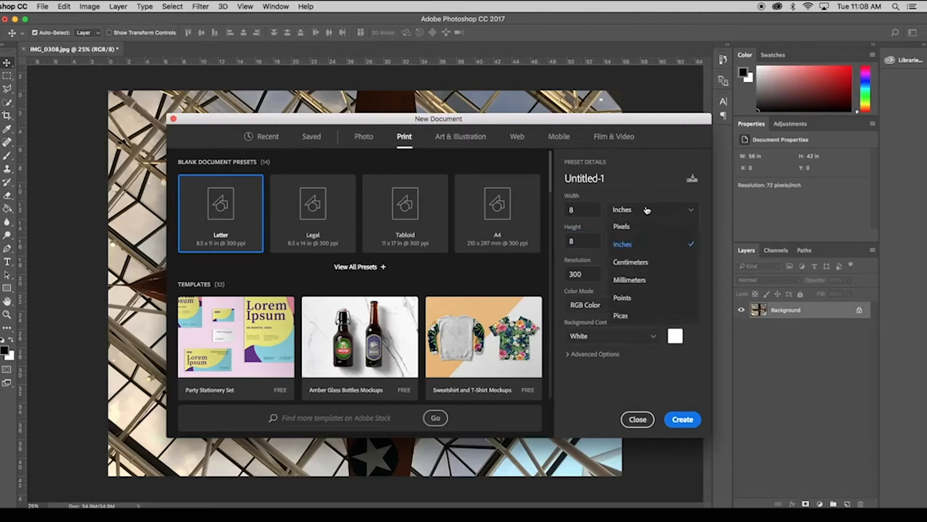
{"action": "left_click", "coordinate": [643, 244]}
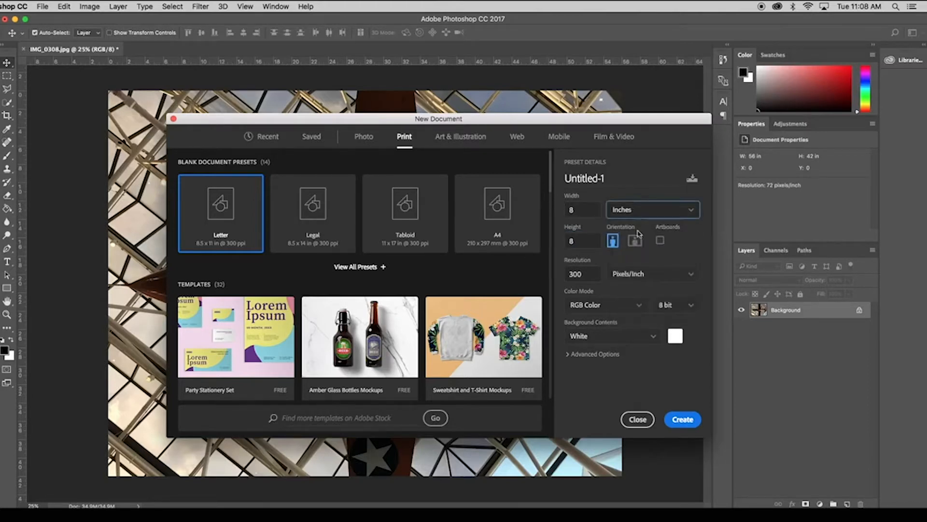
{"action": "left_click", "coordinate": [683, 419]}
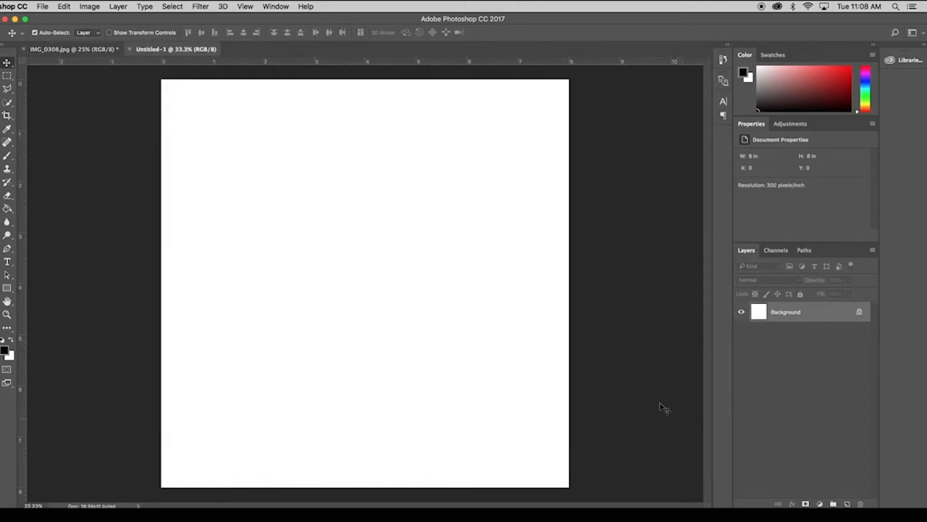
Step: Place one horizontal and one vertical guide at 4 inches so they cross at the canvas centre
{"action": "left_click", "coordinate": [246, 7]}
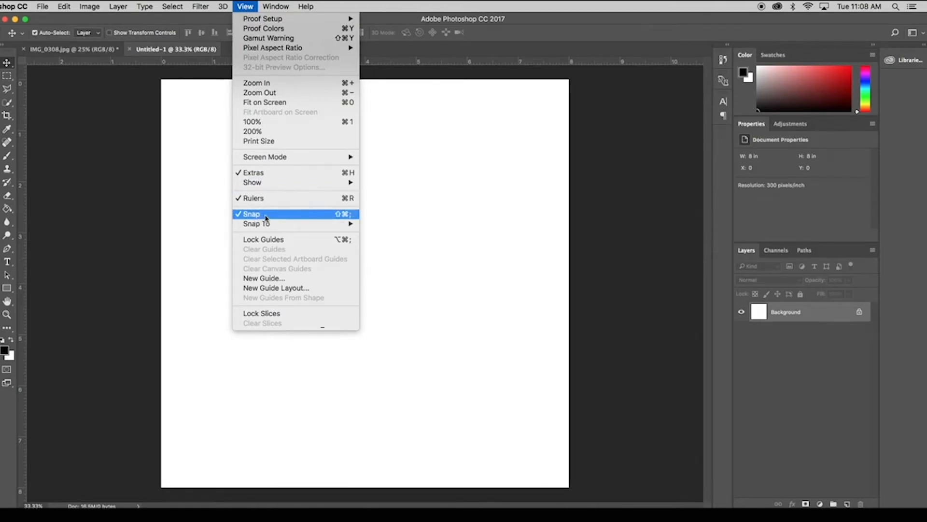
{"action": "mouse_move", "coordinate": [269, 225]}
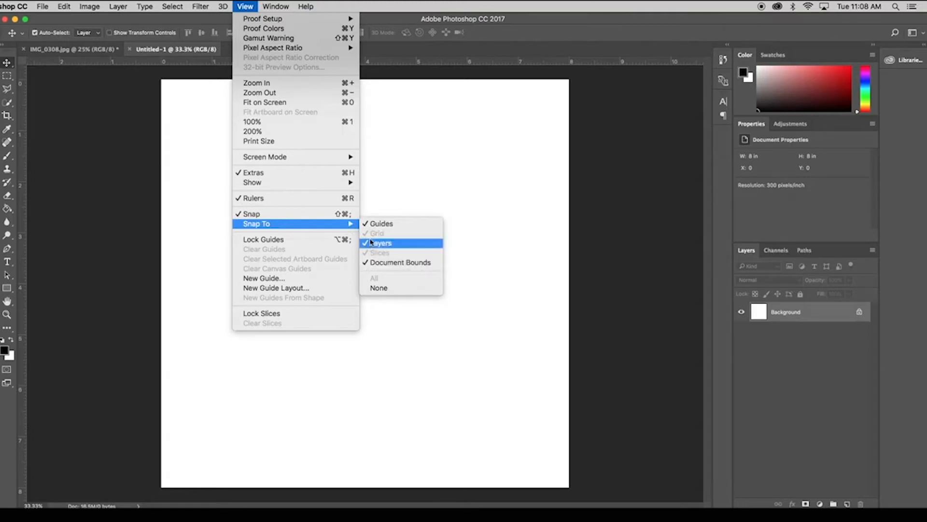
{"action": "left_click", "coordinate": [417, 63]}
{"action": "left_click", "coordinate": [390, 62]}
{"action": "left_click_drag", "start_coordinate": [390, 63], "coordinate": [356, 283]}
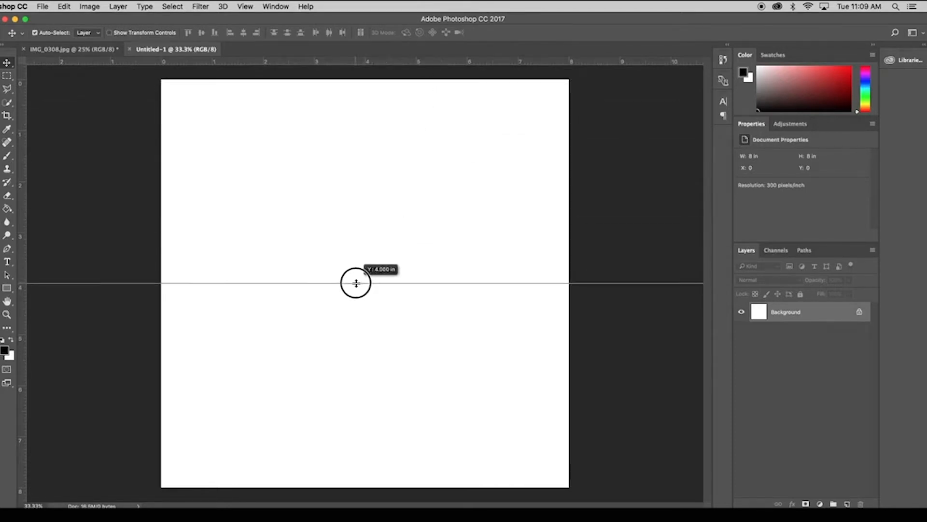
{"action": "left_click_drag", "start_coordinate": [356, 283], "coordinate": [356, 283]}
{"action": "left_click_drag", "start_coordinate": [356, 283], "coordinate": [357, 283]}
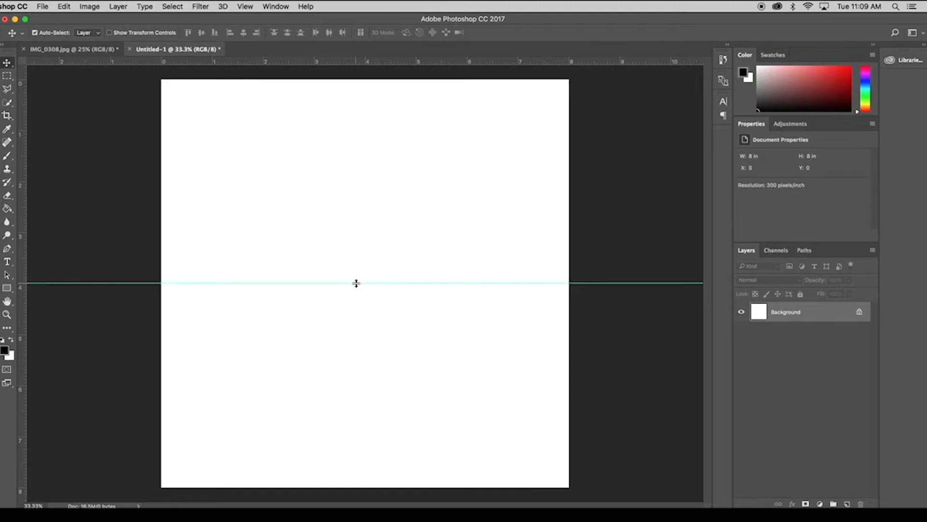
{"action": "left_click_drag", "start_coordinate": [21, 226], "coordinate": [366, 230]}
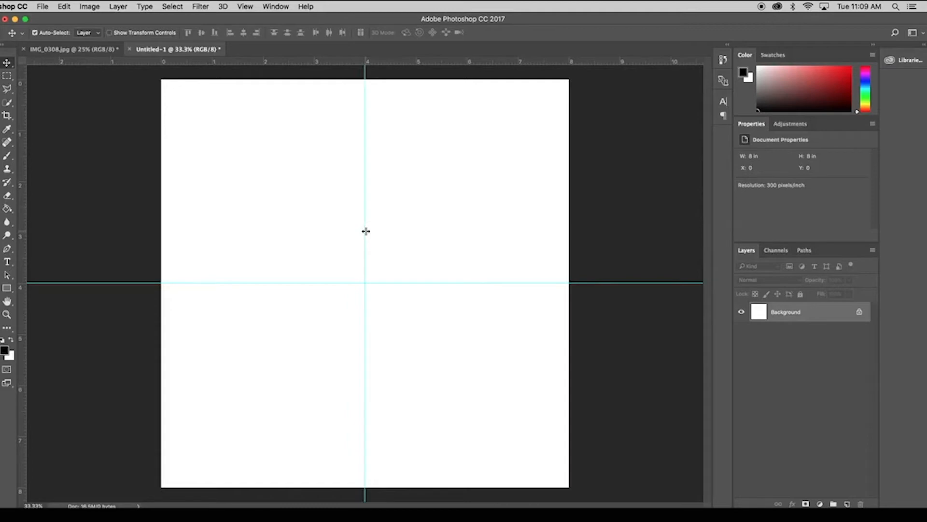
Step: Duplicate the Background layer in IMG_0308.jpg, keeping the suggested name
{"action": "left_click", "coordinate": [92, 52]}
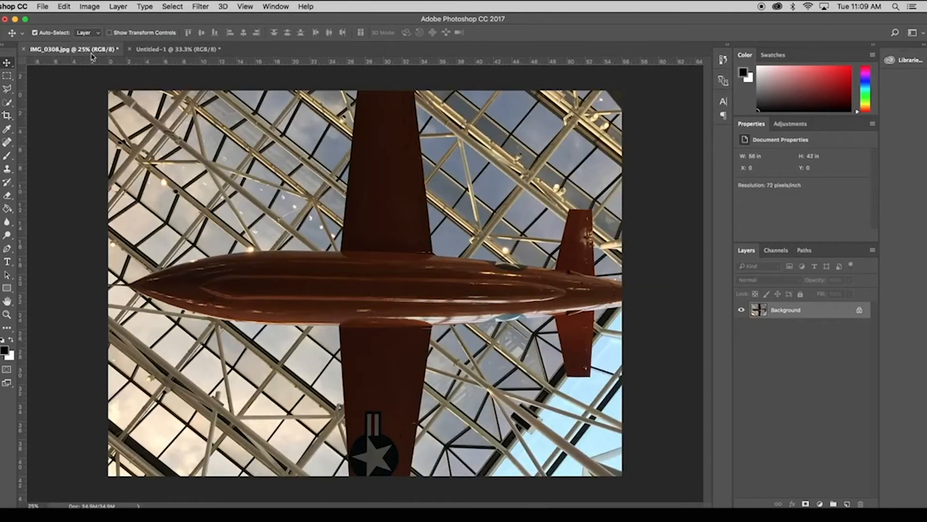
{"action": "right_click", "coordinate": [802, 309]}
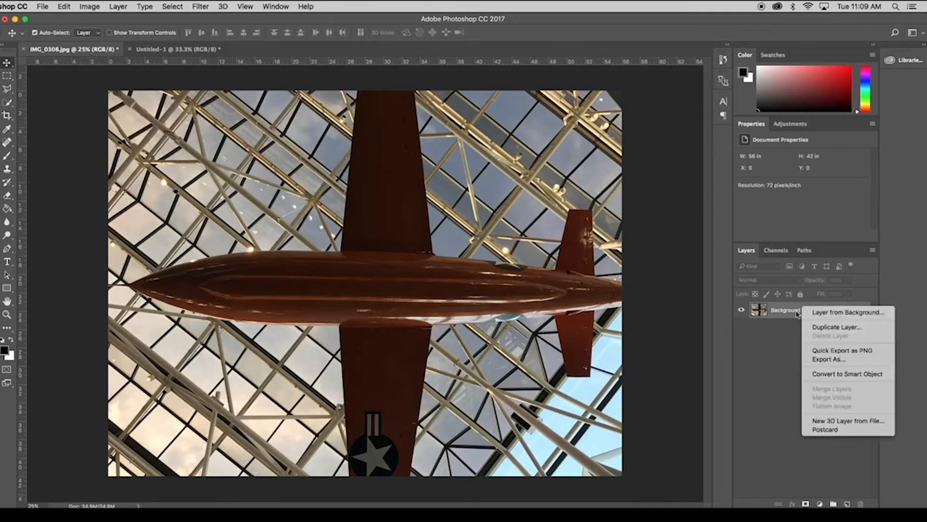
{"action": "left_click", "coordinate": [816, 327]}
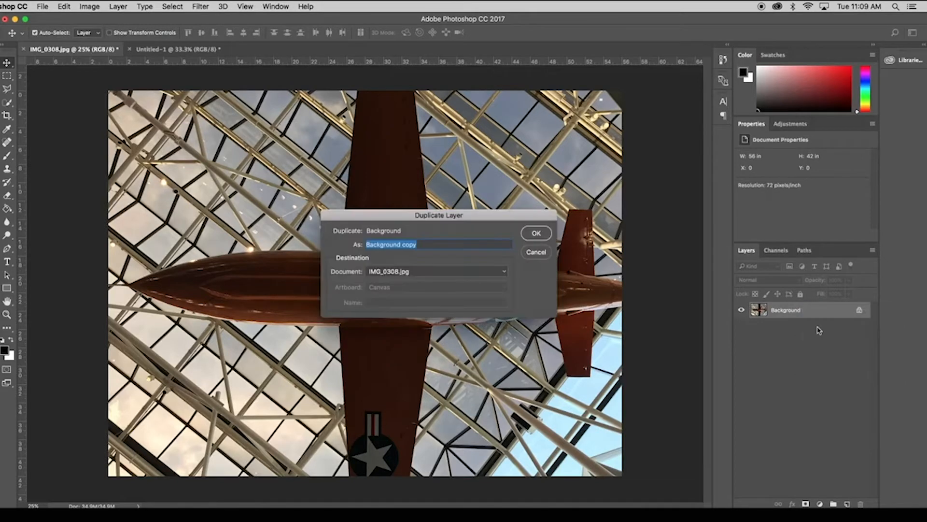
{"action": "left_click", "coordinate": [544, 236]}
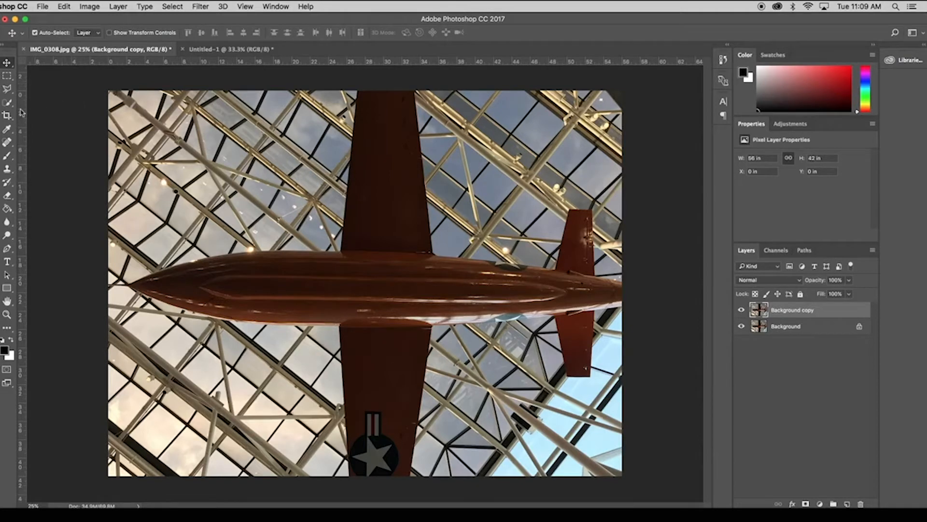
Step: Crop the airplane photo to a 1:1 square whose left edge sits at the airplane's nose
{"action": "left_click", "coordinate": [7, 115]}
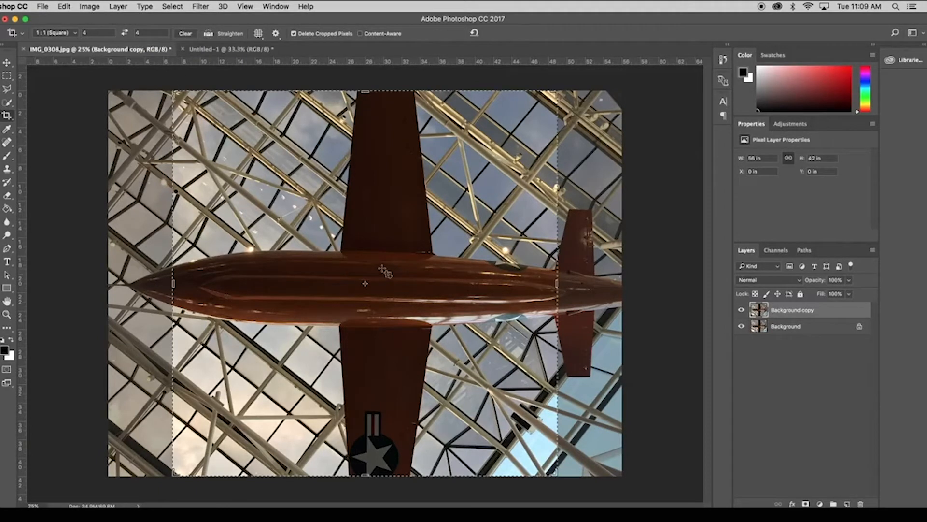
{"action": "left_click_drag", "start_coordinate": [379, 271], "coordinate": [483, 301]}
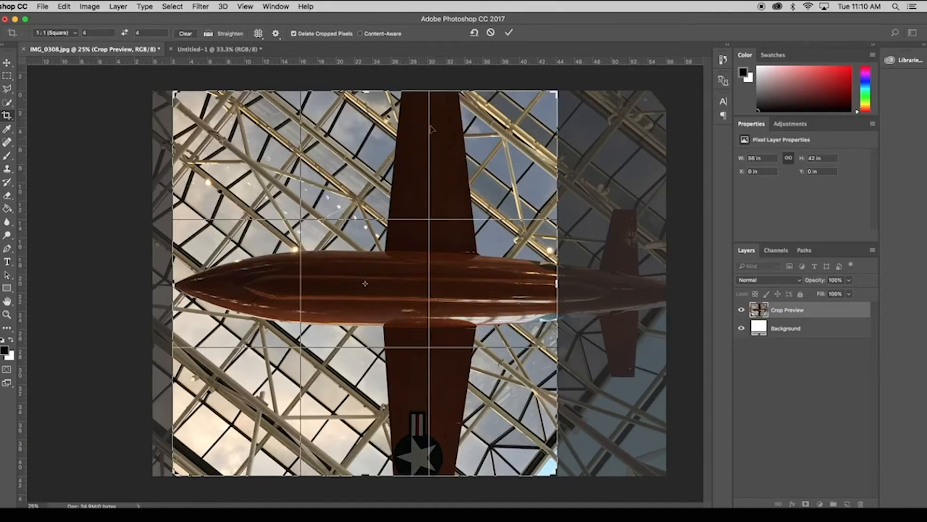
{"action": "left_click", "coordinate": [510, 33]}
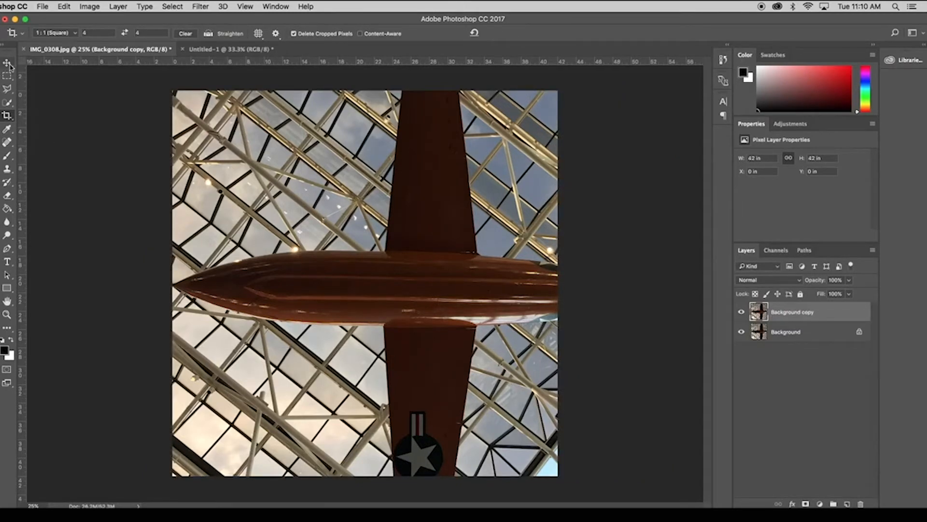
Step: Move a copy of the cropped photo layer into Untitled-1 and align it with the canvas's upper-left corner
{"action": "left_click", "coordinate": [8, 63]}
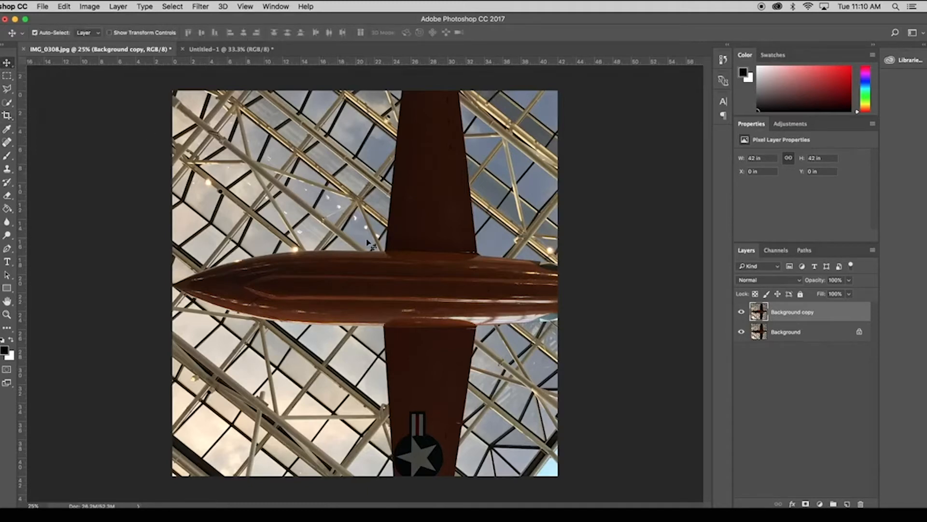
{"action": "left_click_drag", "start_coordinate": [362, 232], "coordinate": [358, 289]}
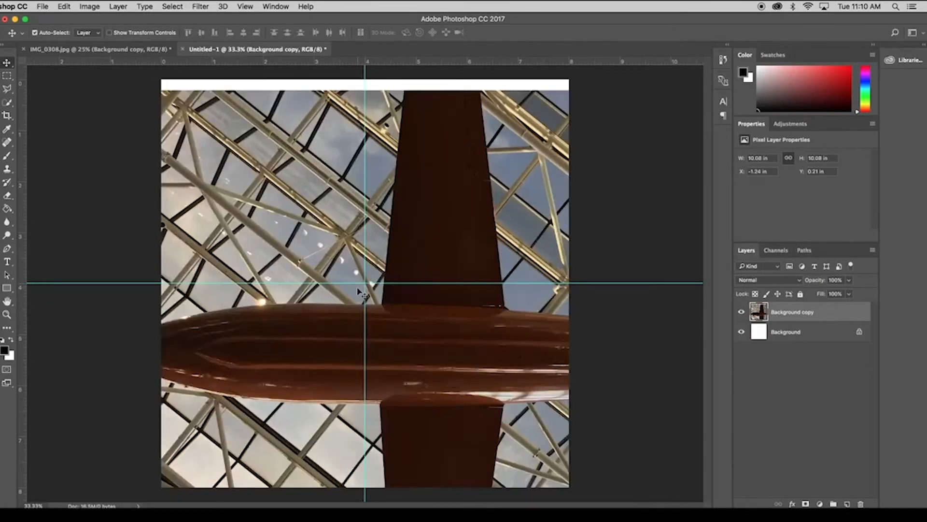
{"action": "left_click_drag", "start_coordinate": [228, 156], "coordinate": [295, 151]}
Step: Scale the photo layer down and position it in the lower-left quadrant formed by the guides
{"action": "left_click", "coordinate": [63, 7]}
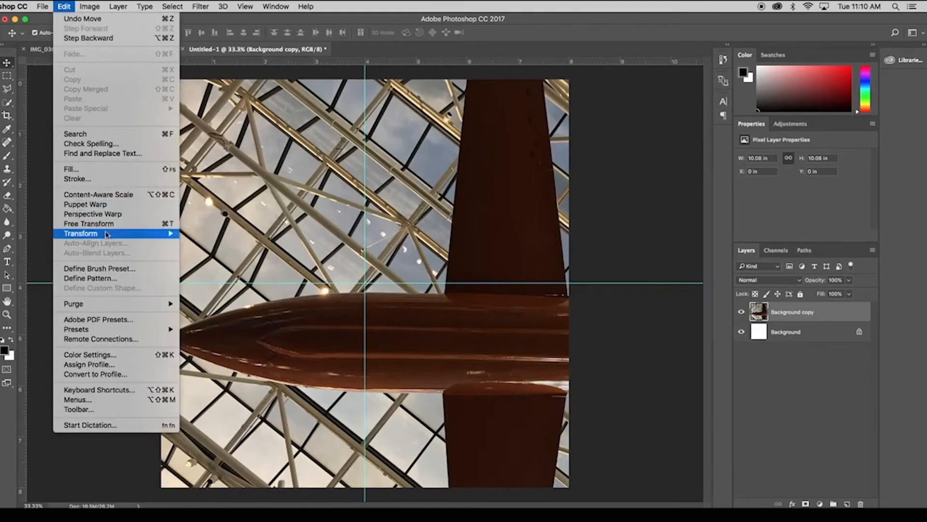
{"action": "mouse_move", "coordinate": [115, 234]}
{"action": "left_click", "coordinate": [200, 255]}
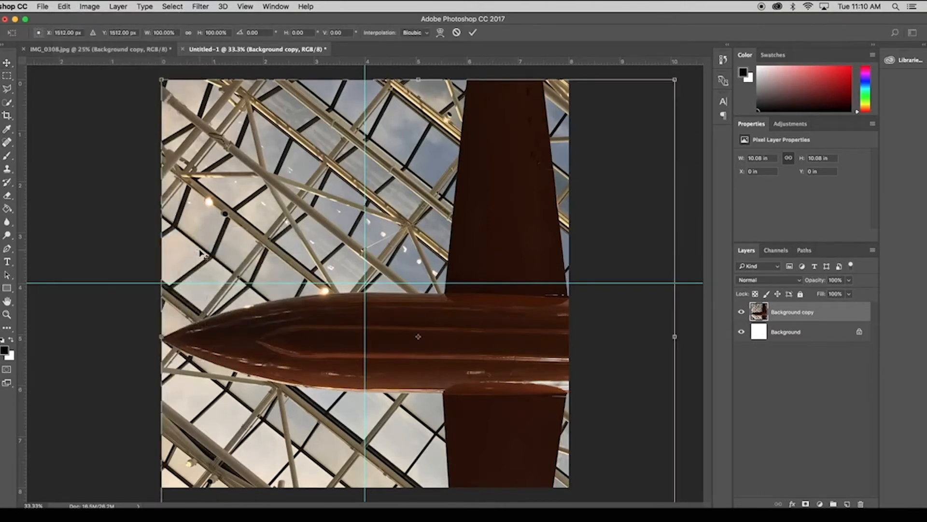
{"action": "key", "text": "super+minus"}
{"action": "key", "text": "super+minus"}
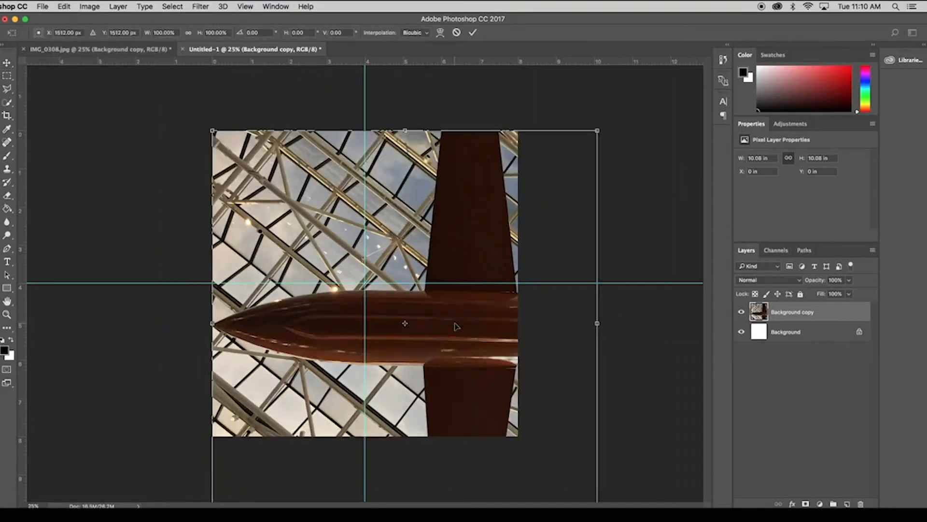
{"action": "left_click_drag", "start_coordinate": [520, 182], "coordinate": [391, 254]}
{"action": "left_click_drag", "start_coordinate": [418, 438], "coordinate": [366, 377]}
Step: Refine the photo's corners against the guides and canvas edge to make it 4 by 4 inches, and apply the transform
{"action": "key", "text": "super+1"}
{"action": "left_click_drag", "start_coordinate": [363, 284], "coordinate": [365, 283]}
{"action": "left_click_drag", "start_coordinate": [385, 505], "coordinate": [313, 505]}
{"action": "scroll", "coordinate": [329, 353], "scroll_direction": "down", "scroll_amount": 10}
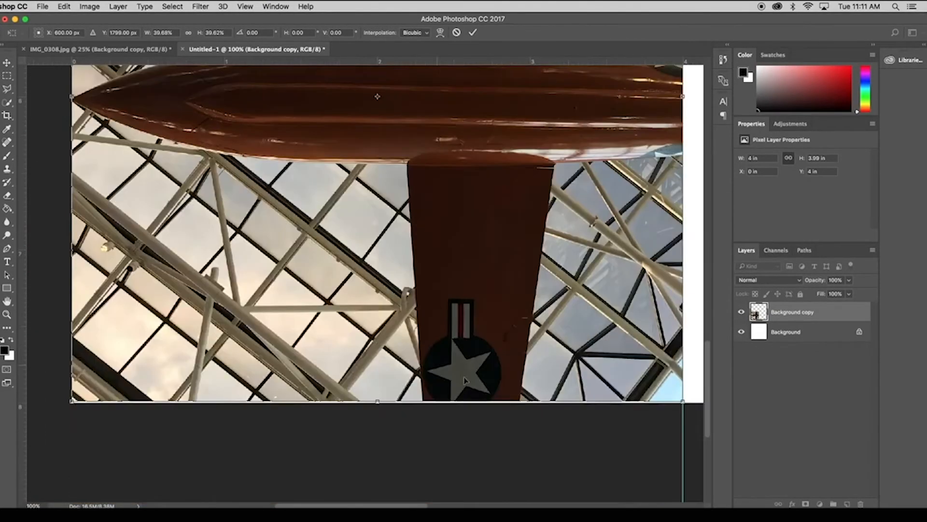
{"action": "left_click_drag", "start_coordinate": [71, 400], "coordinate": [71, 402]}
{"action": "key", "text": "super+minus"}
{"action": "key", "text": "super+minus"}
{"action": "key", "text": "super+minus"}
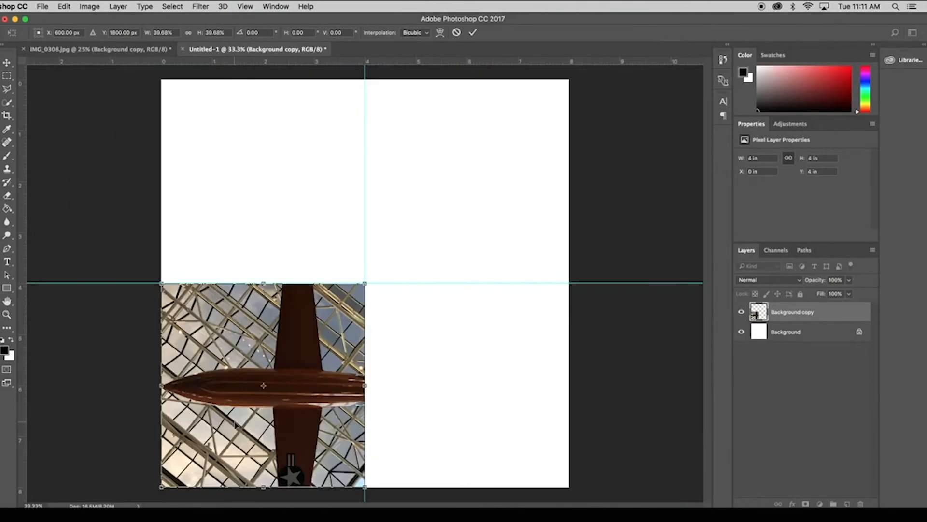
{"action": "key", "text": "Return"}
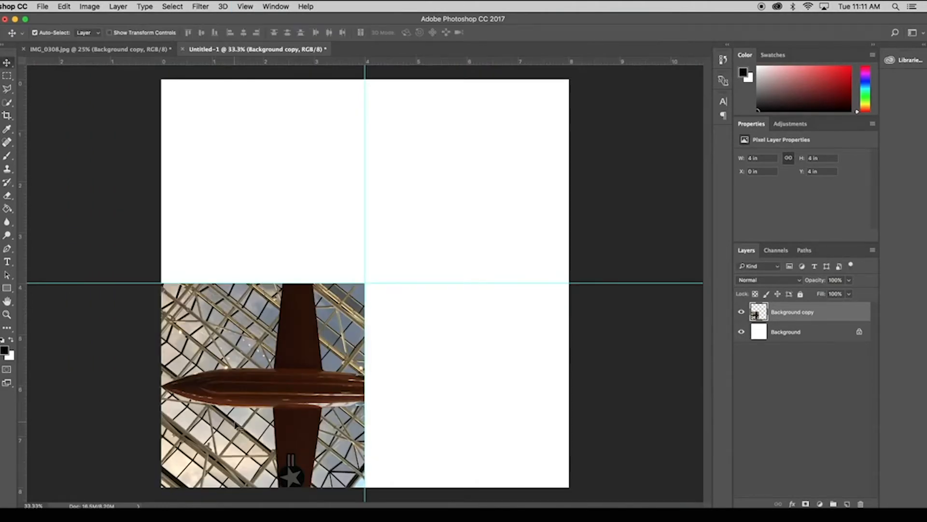
Step: Duplicate the lower-left photo layer and move the copy into the upper-left quadrant
{"action": "right_click", "coordinate": [812, 315]}
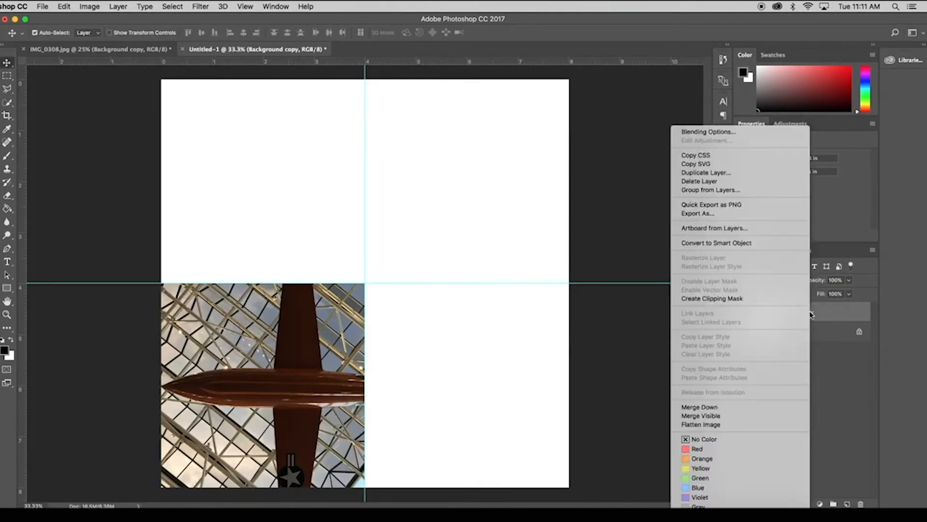
{"action": "left_click", "coordinate": [735, 173]}
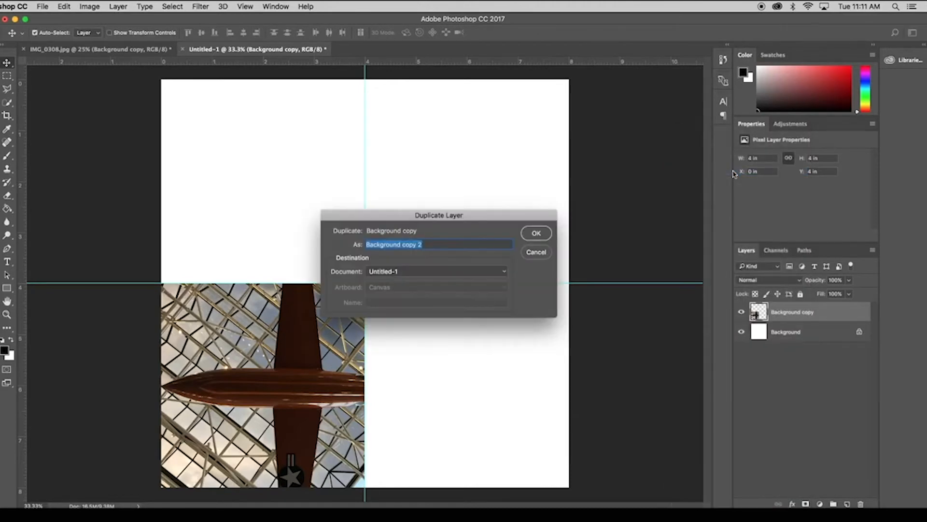
{"action": "left_click", "coordinate": [535, 234]}
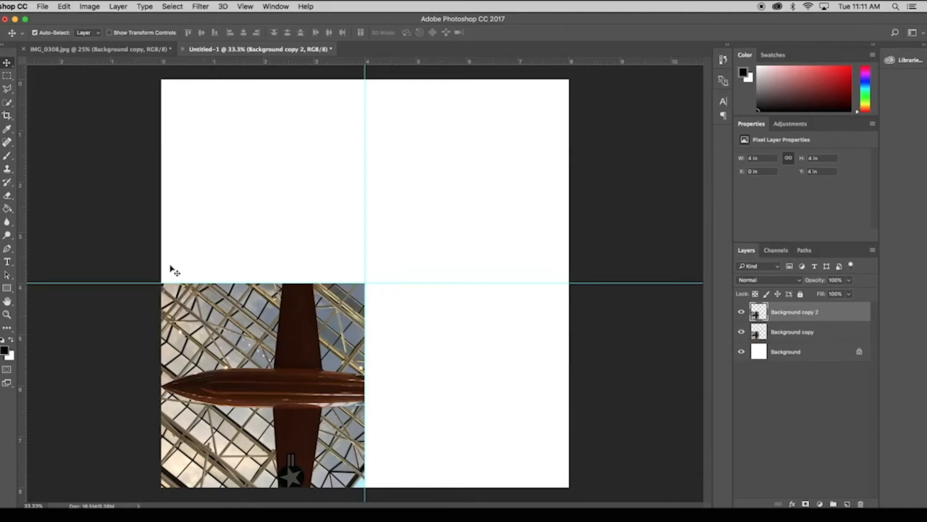
{"action": "left_click_drag", "start_coordinate": [263, 375], "coordinate": [260, 171]}
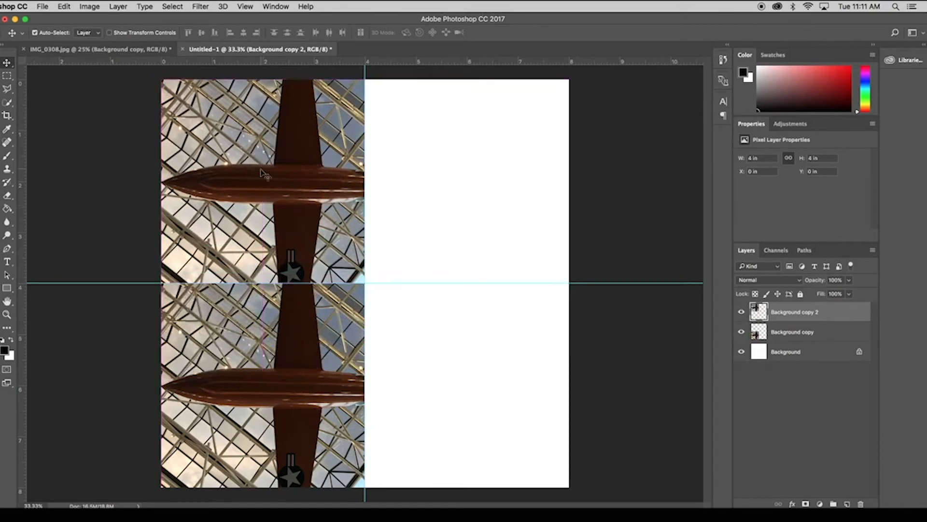
Step: Flip the upper-left copy vertically so it mirrors the photo below it
{"action": "left_click", "coordinate": [64, 7]}
{"action": "mouse_move", "coordinate": [93, 237]}
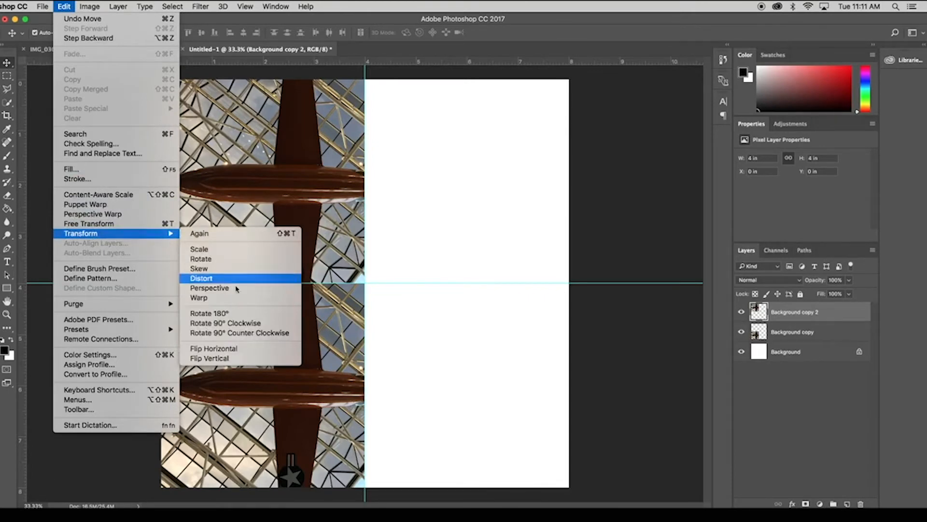
{"action": "left_click", "coordinate": [234, 359]}
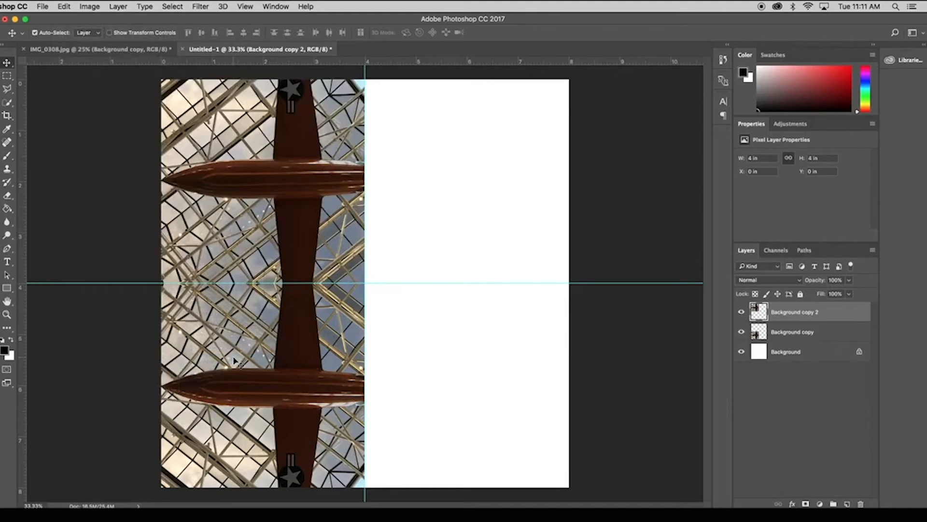
Step: Duplicate the flipped upper-left layer and move the copy into the upper-right quadrant
{"action": "right_click", "coordinate": [808, 317]}
{"action": "left_click", "coordinate": [735, 180]}
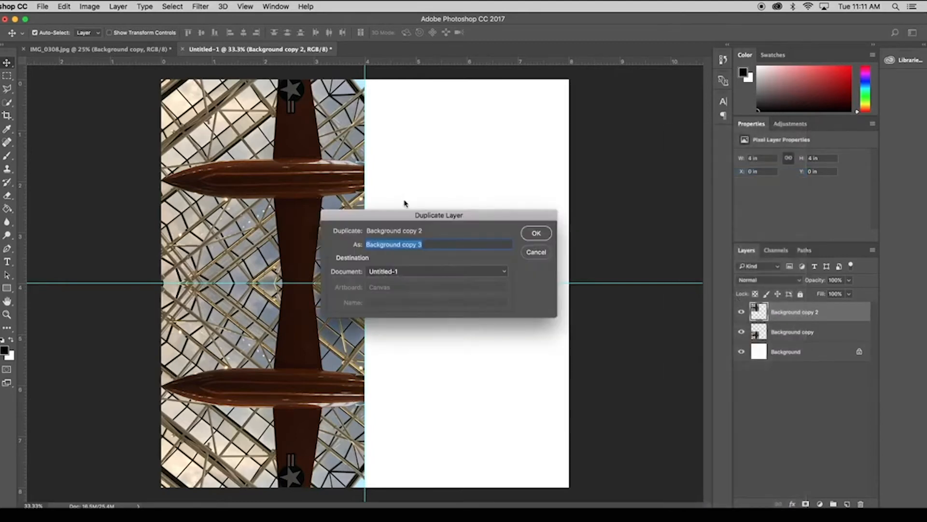
{"action": "left_click", "coordinate": [535, 233]}
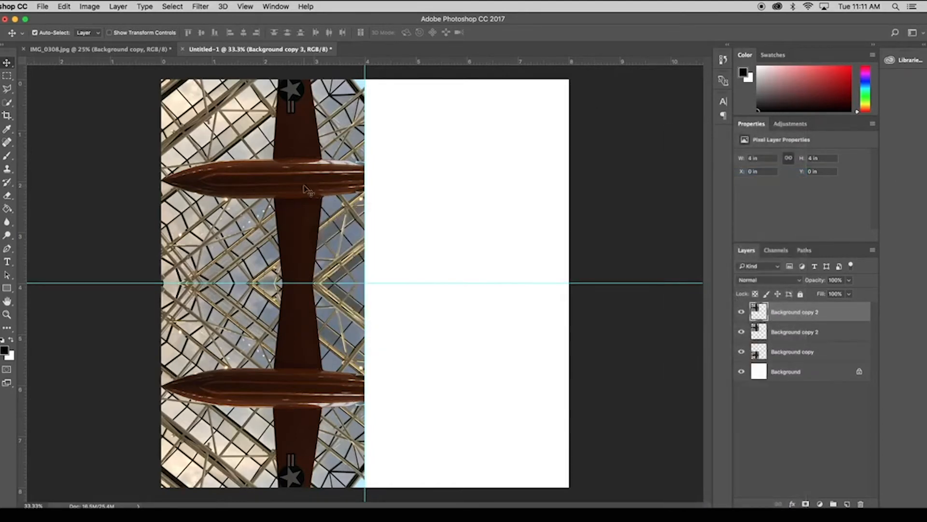
{"action": "left_click_drag", "start_coordinate": [277, 180], "coordinate": [479, 181]}
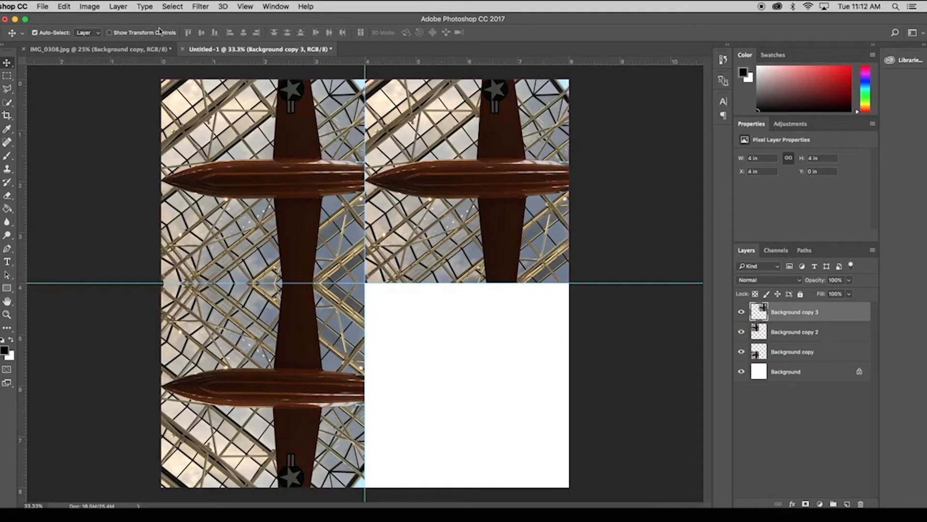
Step: Flip the upper-right copy horizontally so it mirrors the upper-left quadrant
{"action": "left_click", "coordinate": [64, 6]}
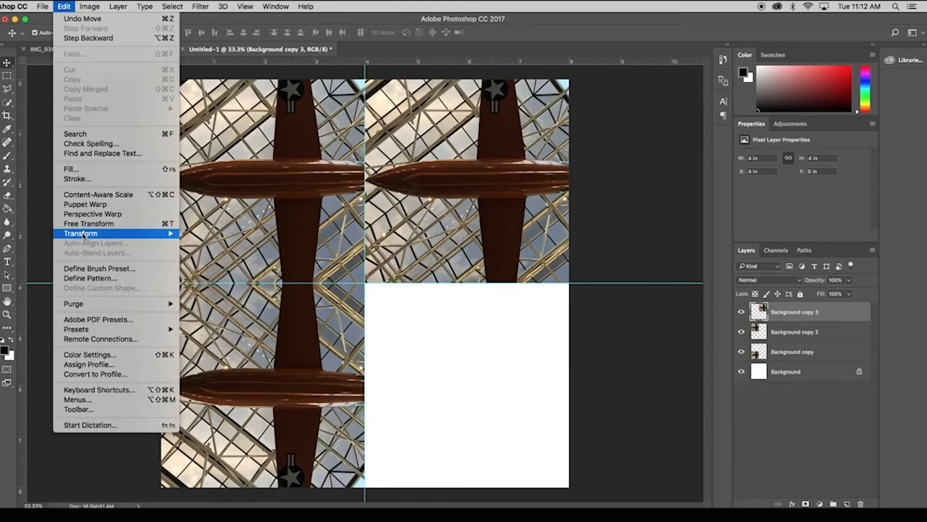
{"action": "mouse_move", "coordinate": [83, 235]}
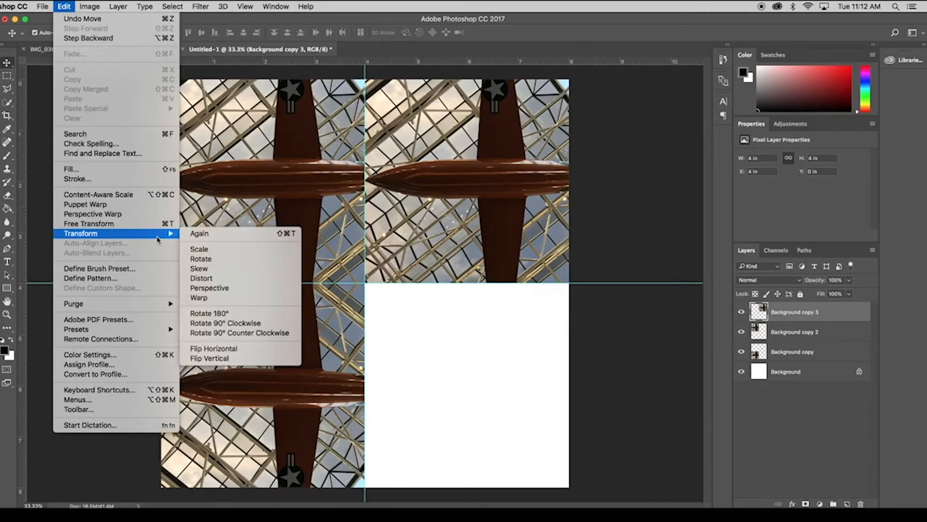
{"action": "left_click", "coordinate": [244, 356]}
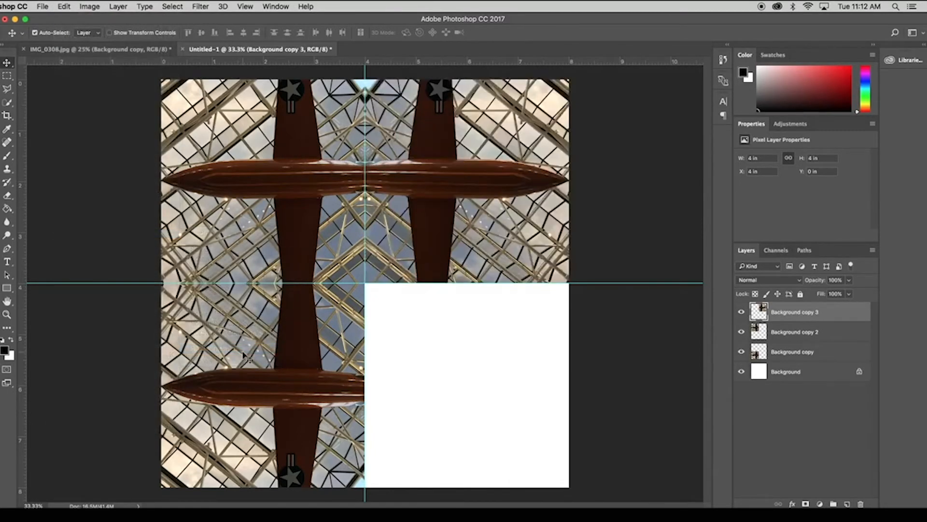
Step: Duplicate the flipped upper-right layer and move the copy into the empty lower-right quadrant
{"action": "right_click", "coordinate": [799, 316]}
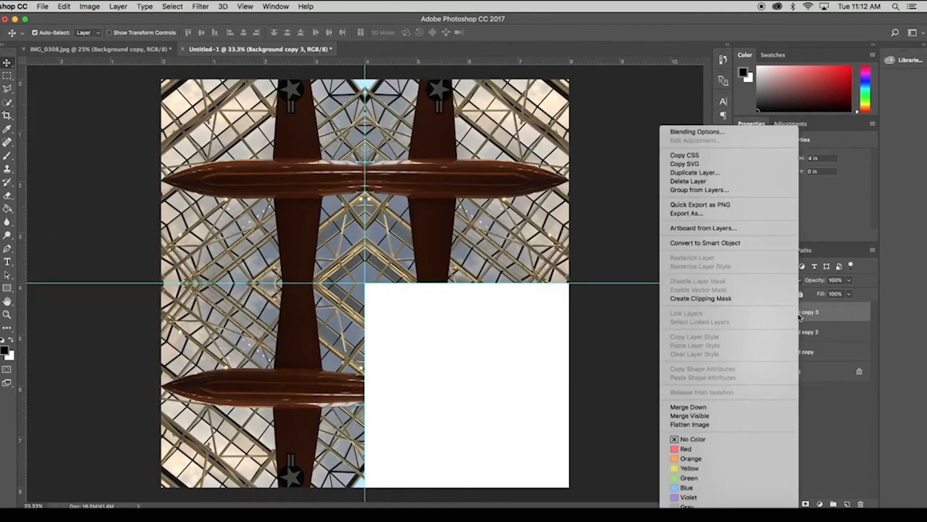
{"action": "left_click", "coordinate": [747, 173]}
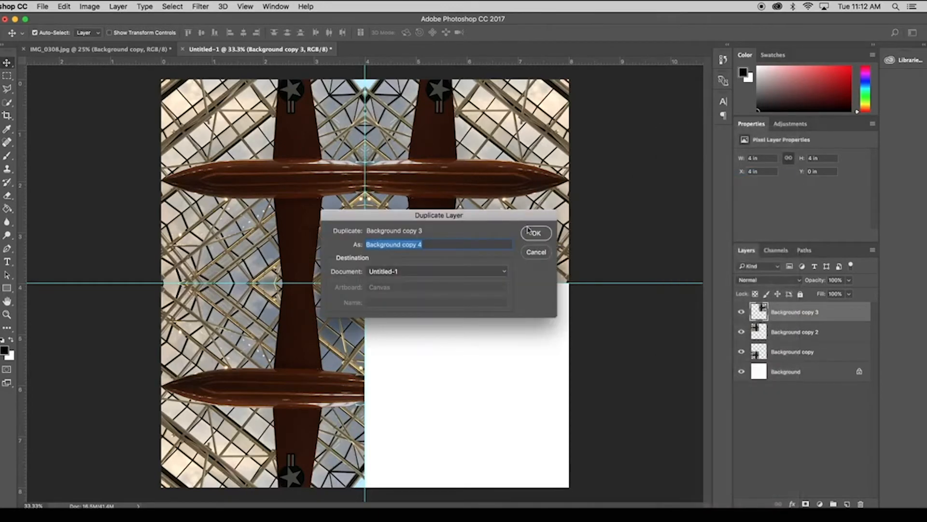
{"action": "left_click", "coordinate": [528, 231]}
{"action": "left_click_drag", "start_coordinate": [465, 176], "coordinate": [465, 385]}
Step: Flip the lower-right copy vertically to complete the four-way mirrored pattern
{"action": "left_click", "coordinate": [64, 6]}
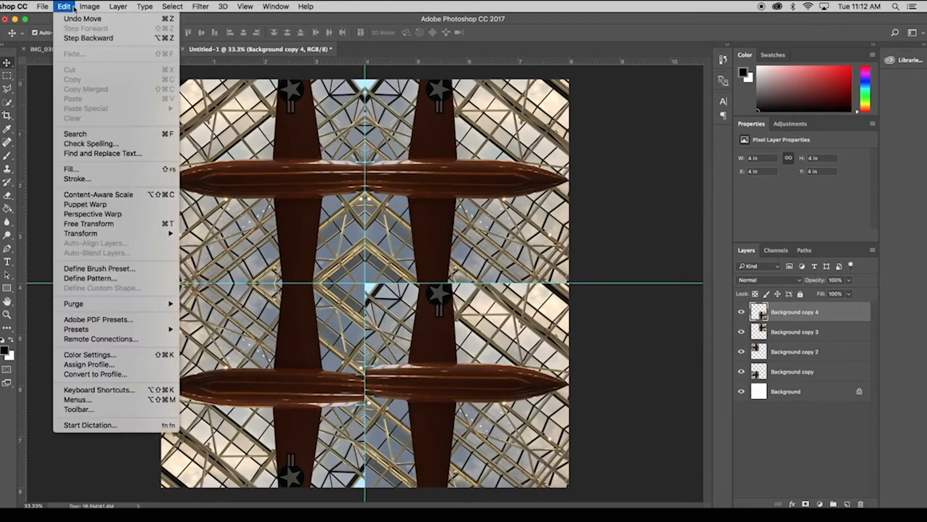
{"action": "mouse_move", "coordinate": [94, 236]}
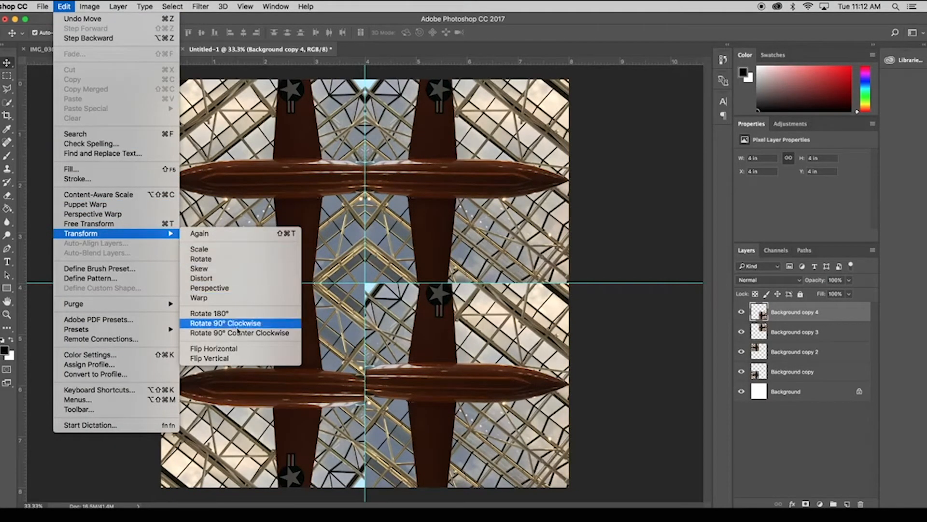
{"action": "left_click", "coordinate": [239, 358]}
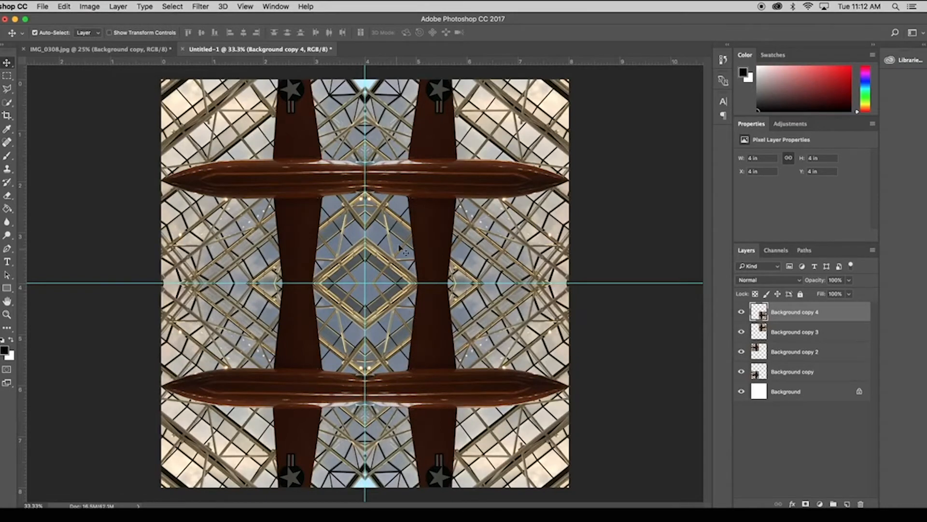
Step: Examine the seams up close at the canvas centre, where the four quadrants meet
{"action": "key", "text": "super+plus"}
{"action": "key", "text": "super+plus"}
{"action": "key", "text": "super+plus"}
{"action": "key", "text": "super+plus"}
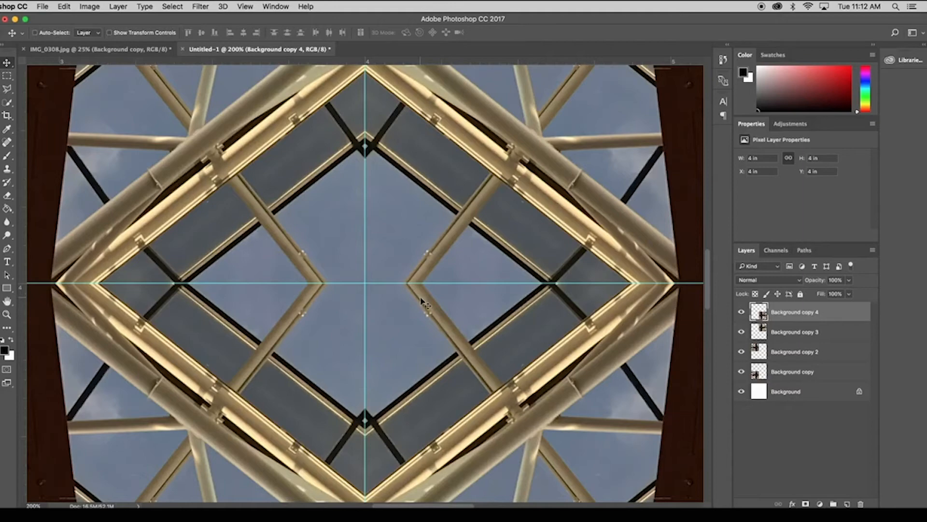
{"action": "key", "text": "super+minus"}
{"action": "key", "text": "super+minus"}
{"action": "key", "text": "super+minus"}
{"action": "key", "text": "super+minus"}
{"action": "key", "text": "super+minus"}
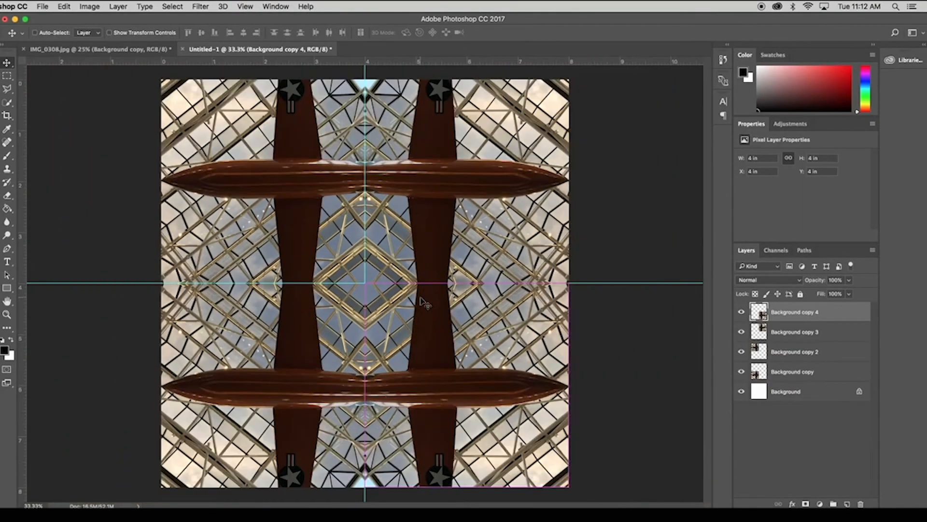
Step: Flatten the four quadrant copies and the background into a single layer
{"action": "key", "text": "super"}
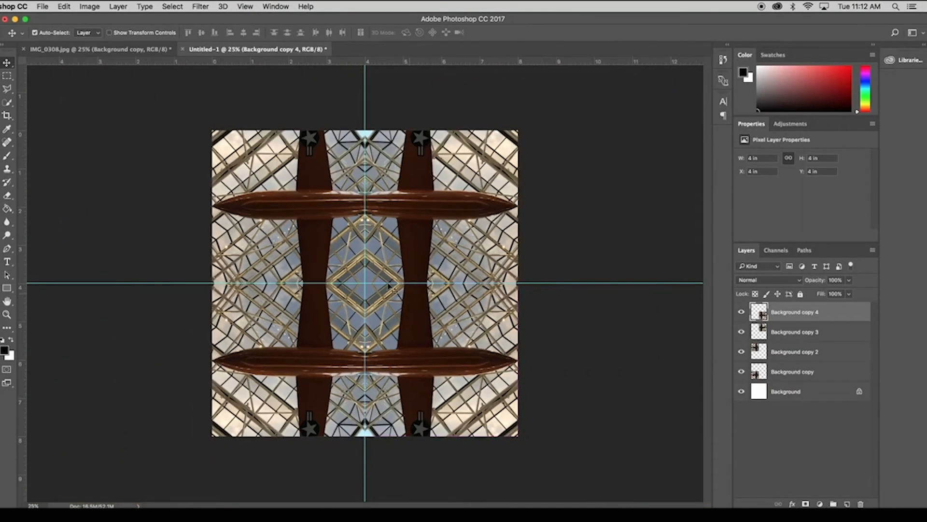
{"action": "left_click", "coordinate": [118, 7]}
{"action": "left_click", "coordinate": [145, 402]}
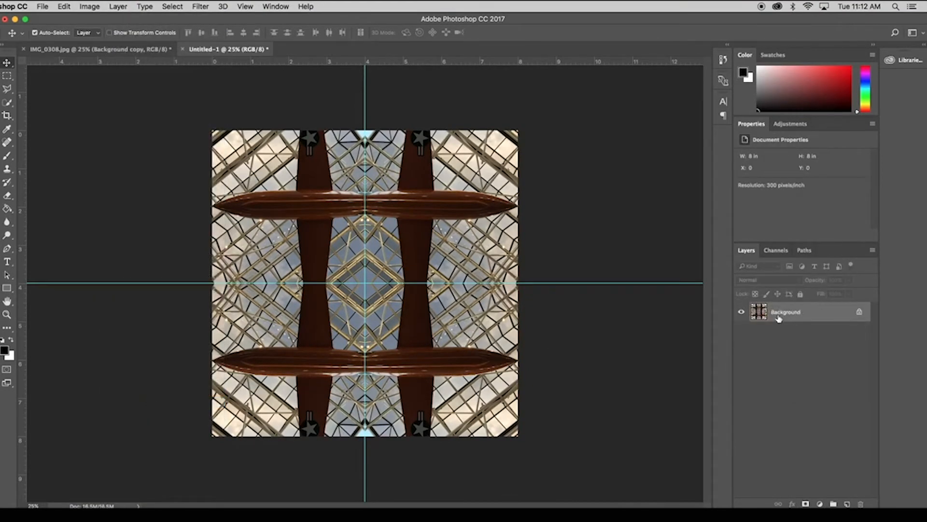
Step: Duplicate the flattened Background layer as Background copy and hide the original layer
{"action": "right_click", "coordinate": [783, 316]}
{"action": "left_click", "coordinate": [802, 334]}
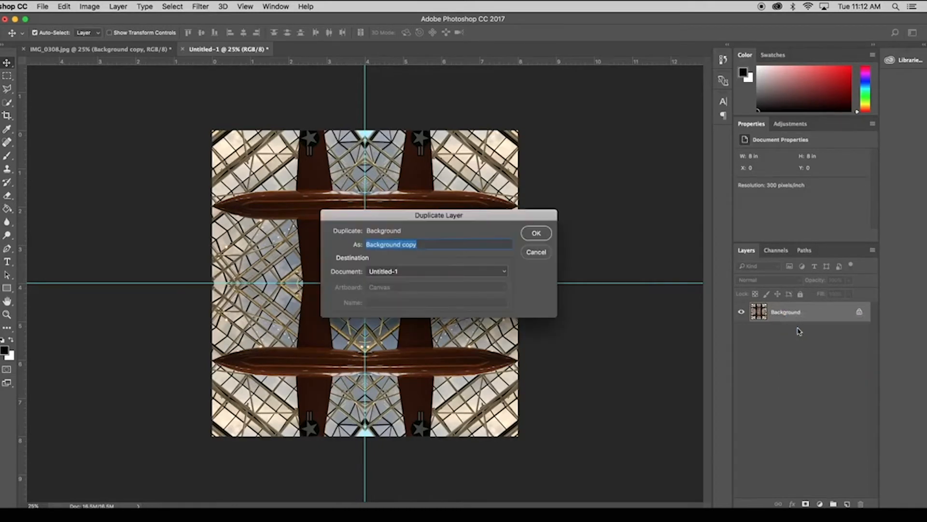
{"action": "left_click", "coordinate": [541, 234]}
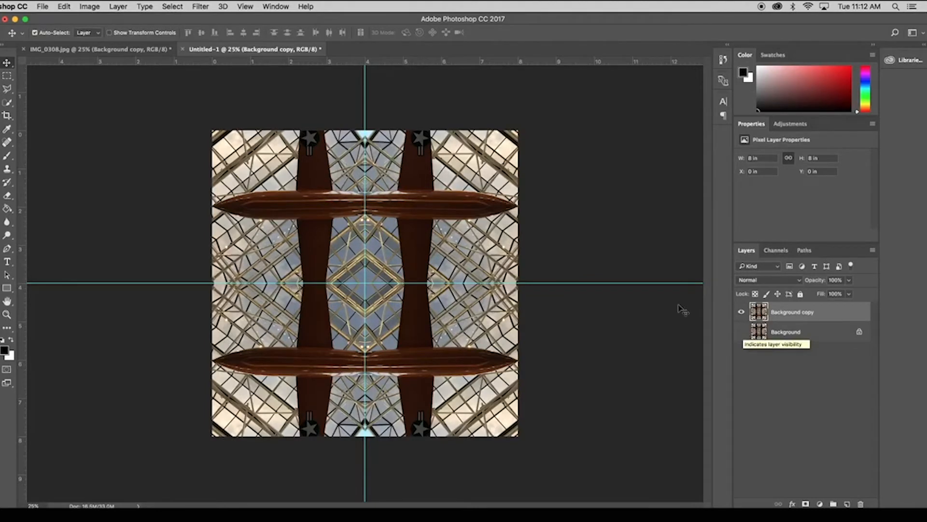
Step: Select a triangle with the Polygonal Lasso, running from the upper-left canvas corner to the guide intersection and the upper-right corner
{"action": "left_click", "coordinate": [7, 89]}
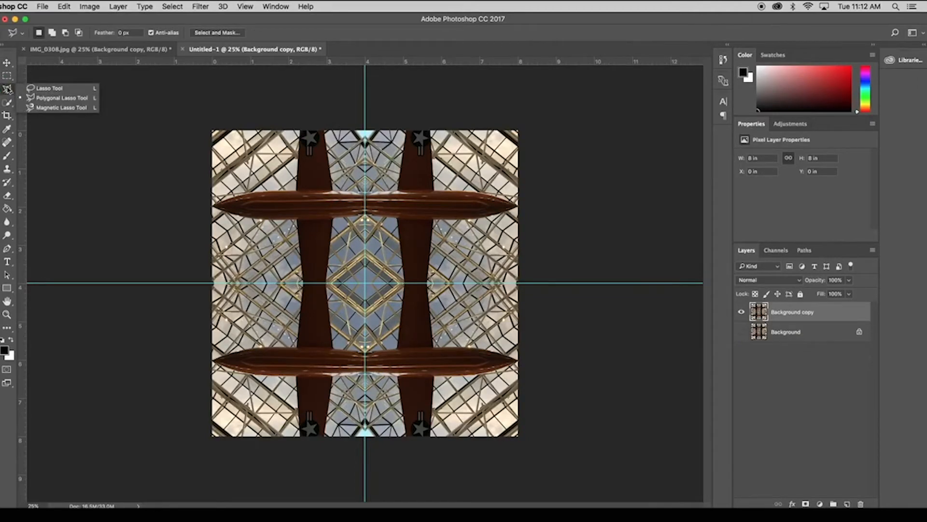
{"action": "left_click", "coordinate": [70, 100]}
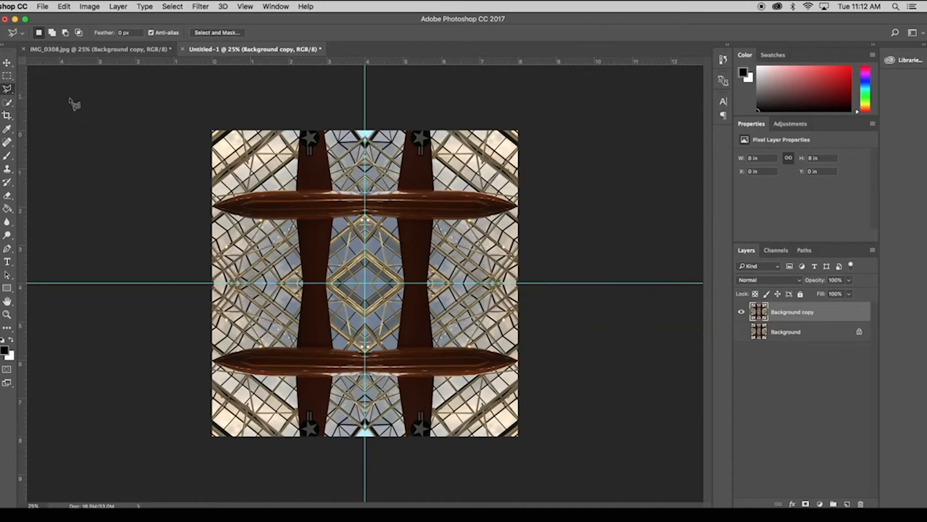
{"action": "key", "text": "super+equal"}
{"action": "key", "text": "super+equal"}
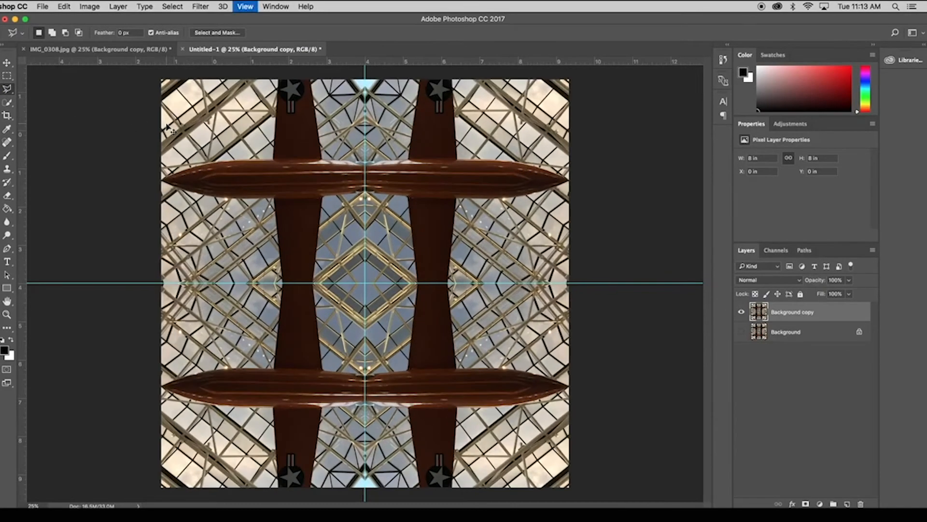
{"action": "scroll", "coordinate": [351, 148], "scroll_direction": "up", "scroll_amount": 2}
{"action": "scroll", "coordinate": [351, 148], "scroll_direction": "up", "scroll_amount": 5}
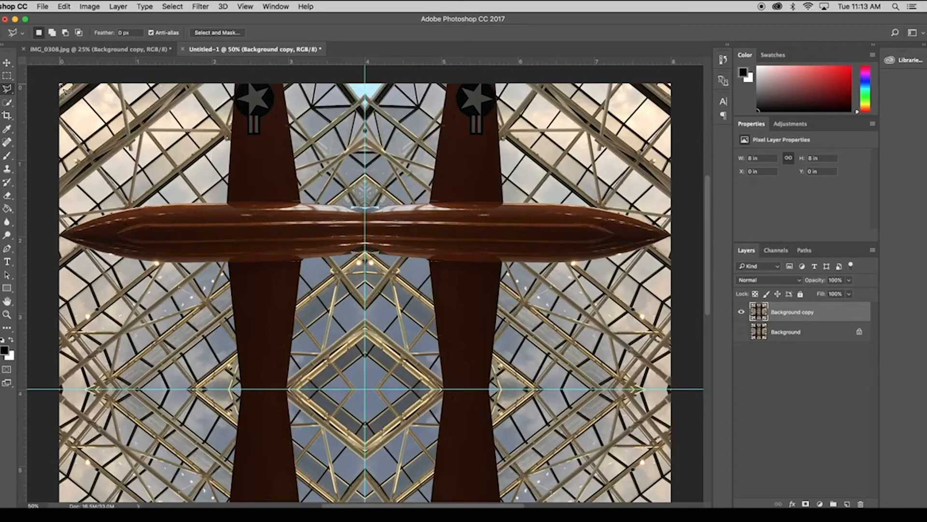
{"action": "left_click", "coordinate": [64, 89]}
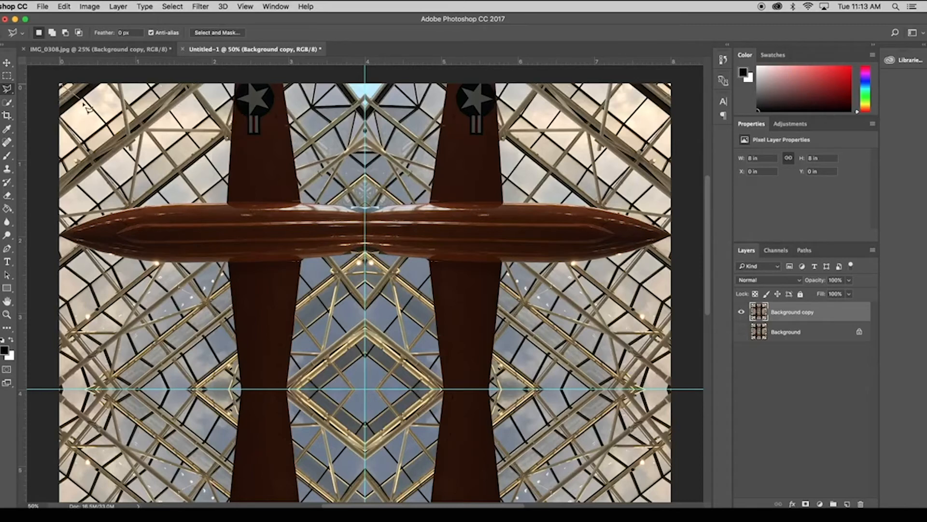
{"action": "left_click", "coordinate": [364, 389]}
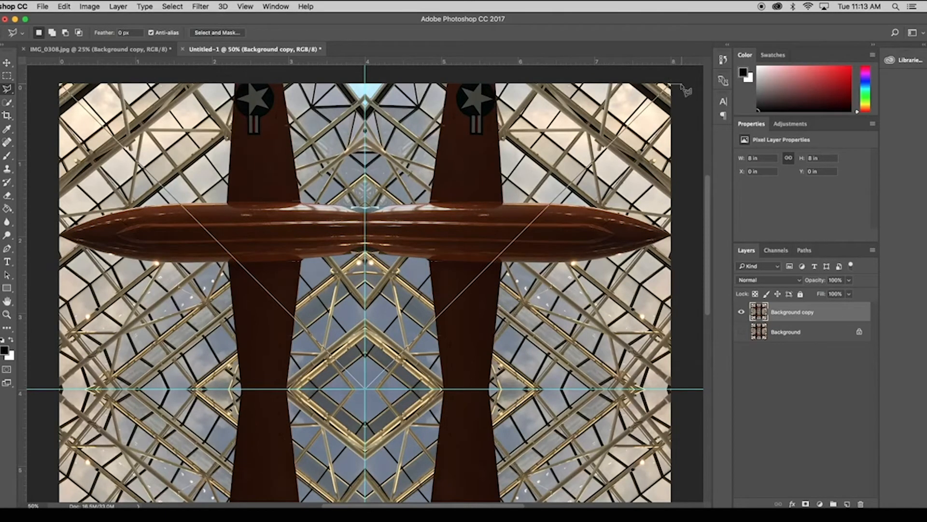
{"action": "left_click", "coordinate": [673, 84]}
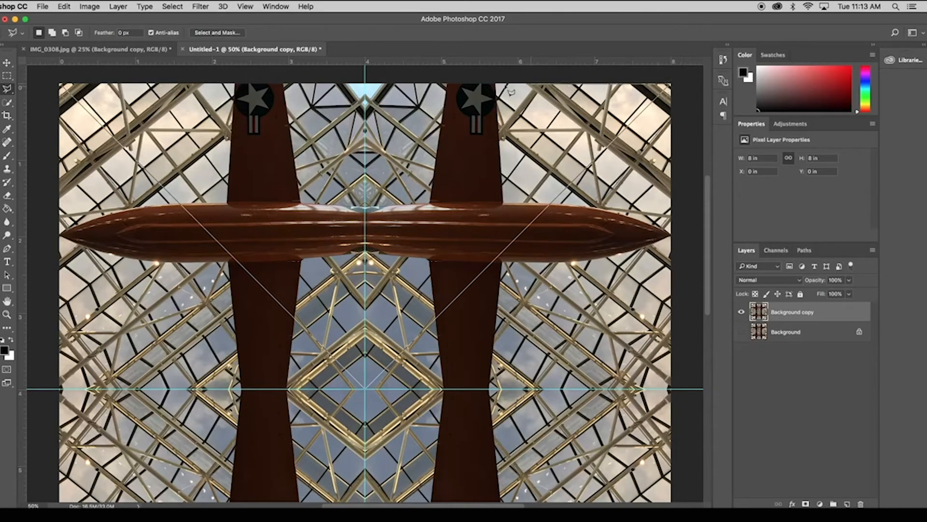
{"action": "double_click", "coordinate": [60, 83]}
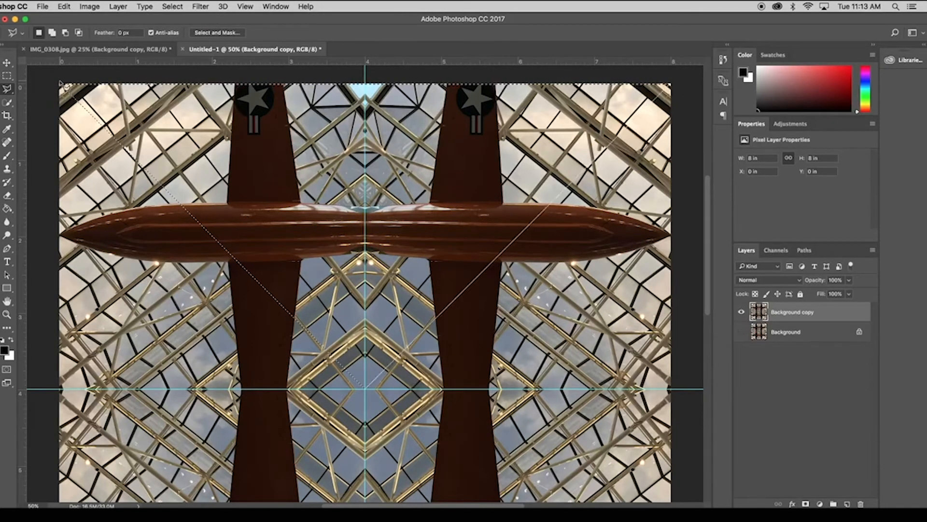
Step: Invert the selection, delete everything outside the top triangle on the copied layer, and deselect
{"action": "right_click", "coordinate": [203, 127]}
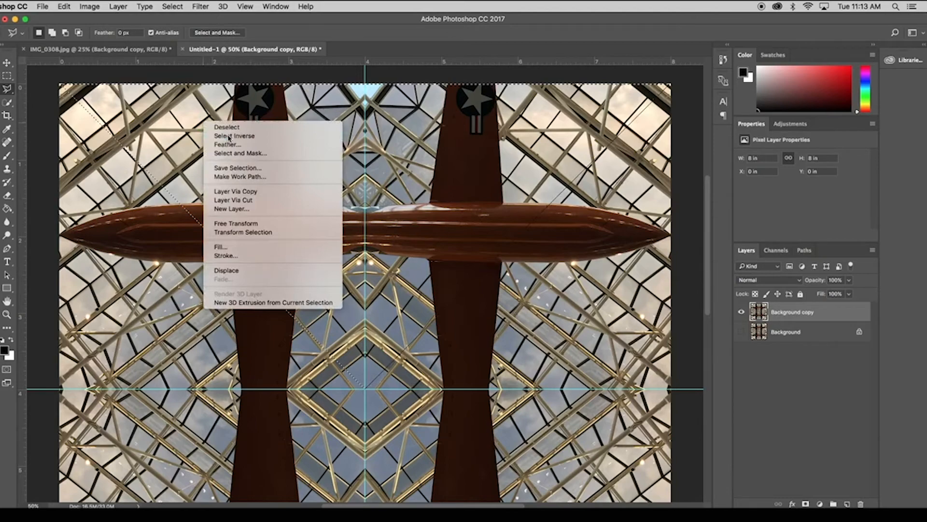
{"action": "left_click", "coordinate": [229, 137]}
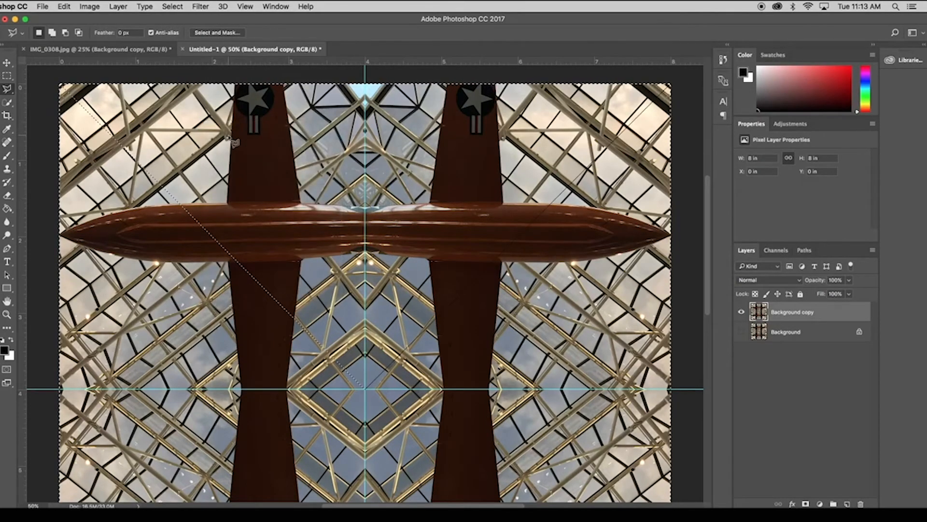
{"action": "key", "text": "Delete"}
{"action": "key", "text": "super+d"}
{"action": "key", "text": "super+minus"}
{"action": "key", "text": "super+a"}
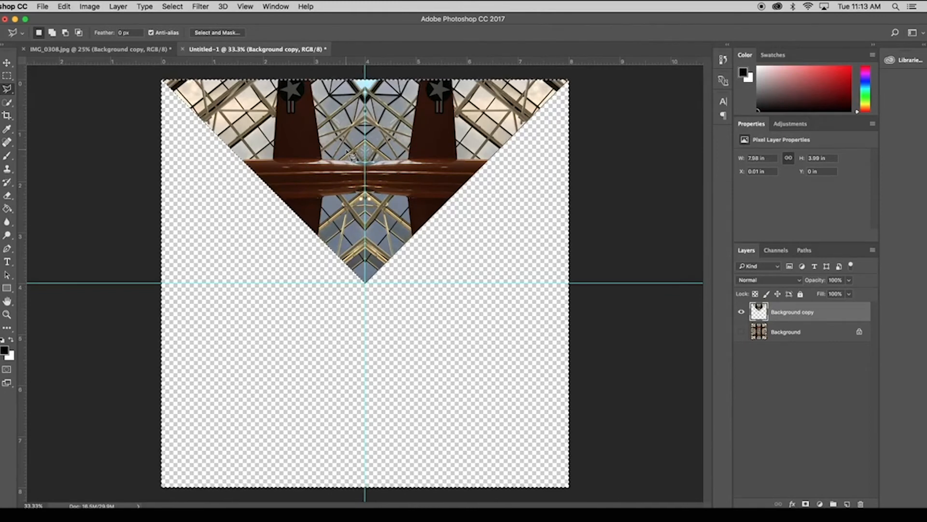
{"action": "key", "text": "super+d"}
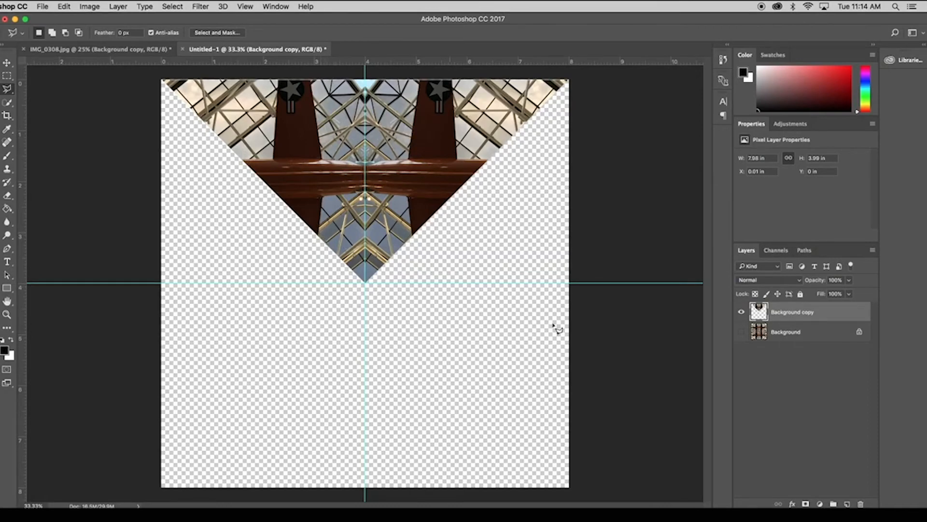
Step: Duplicate the top triangle layer as Background copy 2
{"action": "right_click", "coordinate": [790, 312]}
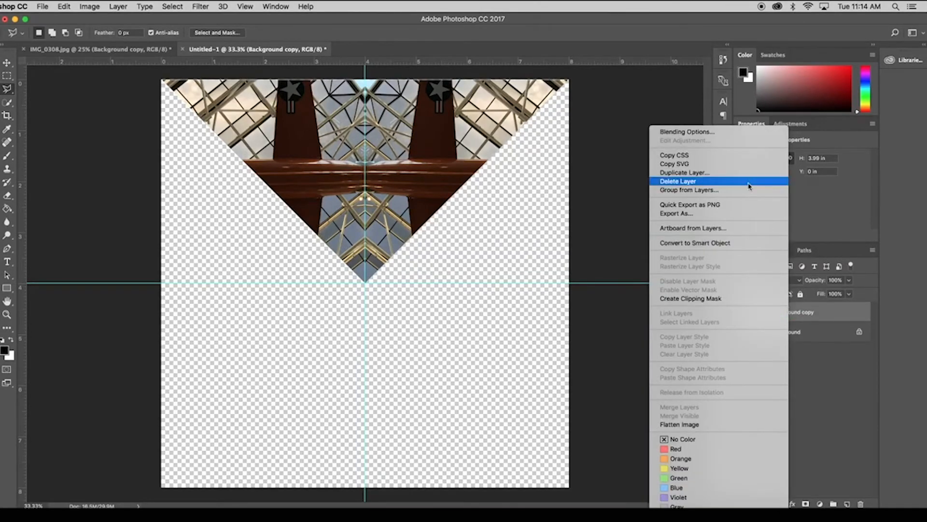
{"action": "left_click", "coordinate": [714, 172]}
{"action": "left_click", "coordinate": [536, 233]}
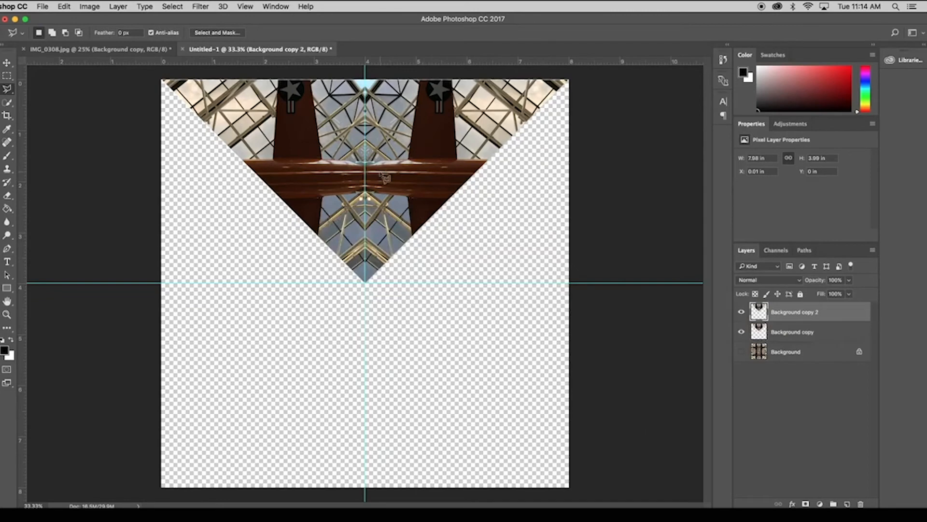
Step: Rotate the duplicated triangle 90° clockwise and move it against the canvas's right edge with its tip at the centre
{"action": "left_click", "coordinate": [64, 6]}
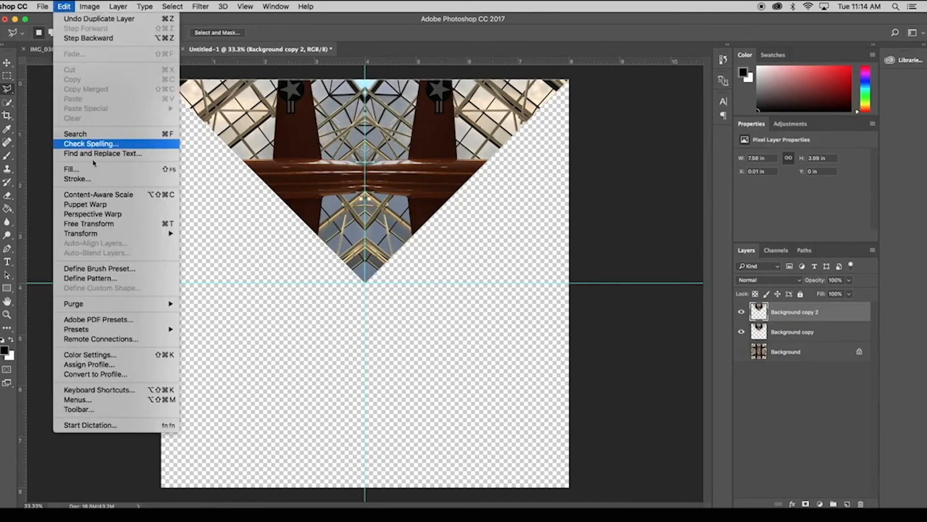
{"action": "mouse_move", "coordinate": [100, 235]}
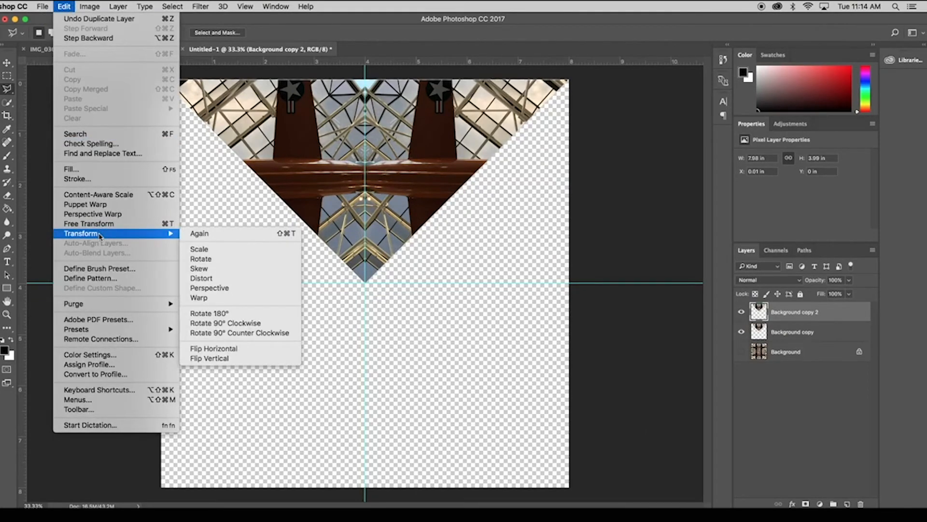
{"action": "left_click", "coordinate": [243, 323]}
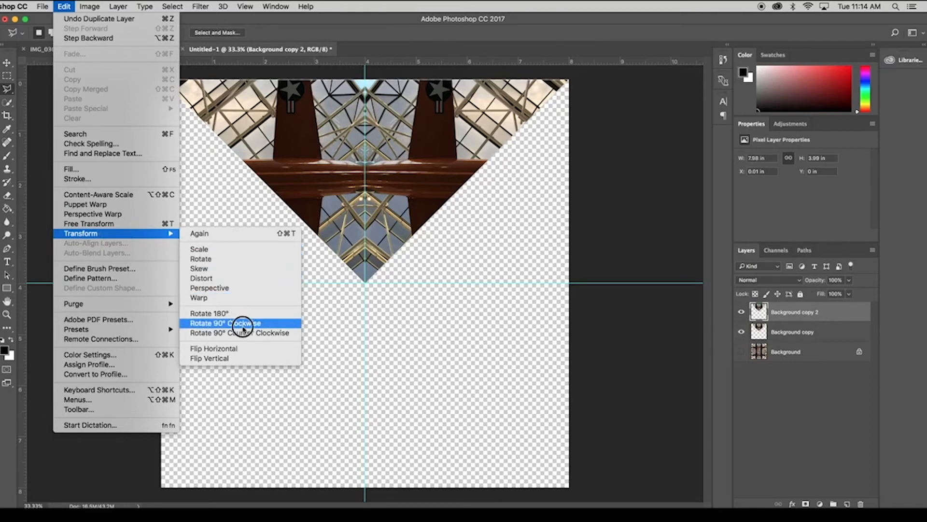
{"action": "left_click", "coordinate": [429, 221]}
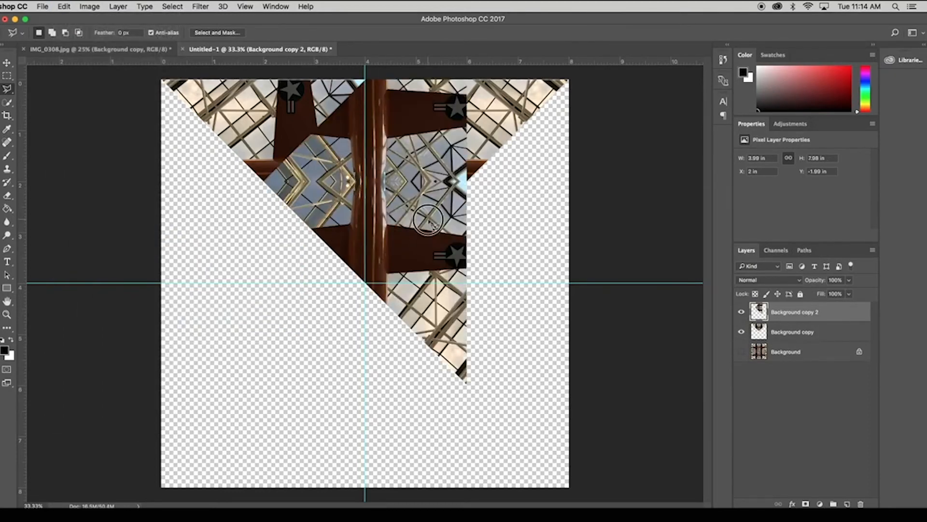
{"action": "key", "text": "Escape"}
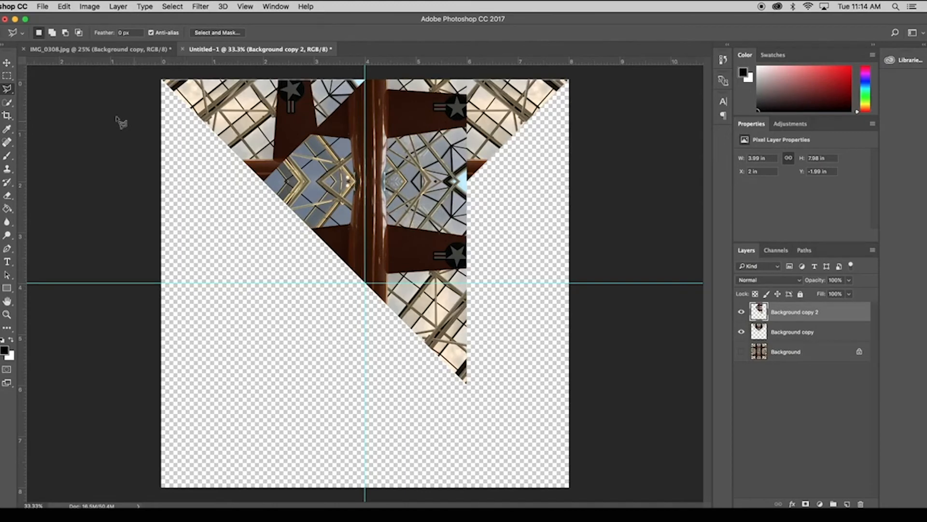
{"action": "left_click", "coordinate": [7, 64]}
{"action": "left_click_drag", "start_coordinate": [435, 242], "coordinate": [525, 332]}
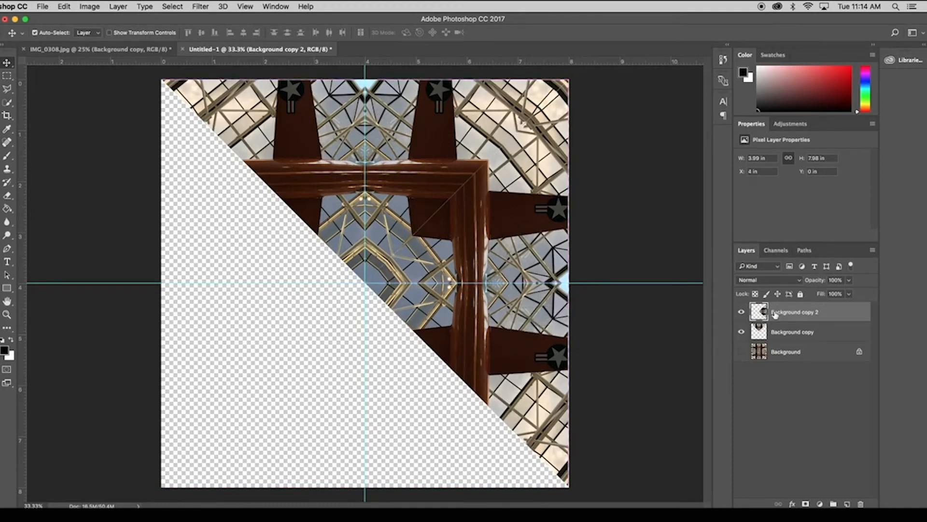
Step: Add the bottom triangle from a duplicate of the right-hand one, rotated 90° clockwise and moved to the canvas's lower edge with its tip at the centre
{"action": "right_click", "coordinate": [775, 315]}
{"action": "left_click", "coordinate": [801, 173]}
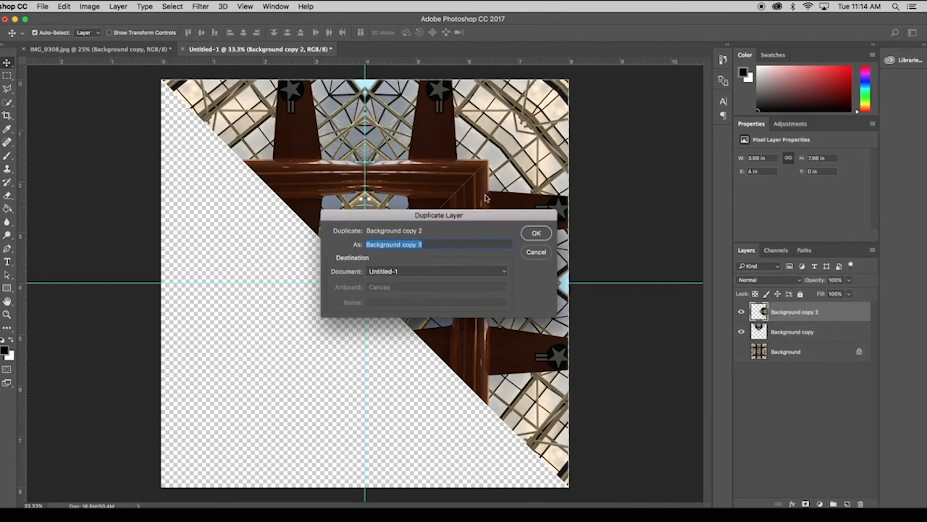
{"action": "left_click", "coordinate": [536, 233]}
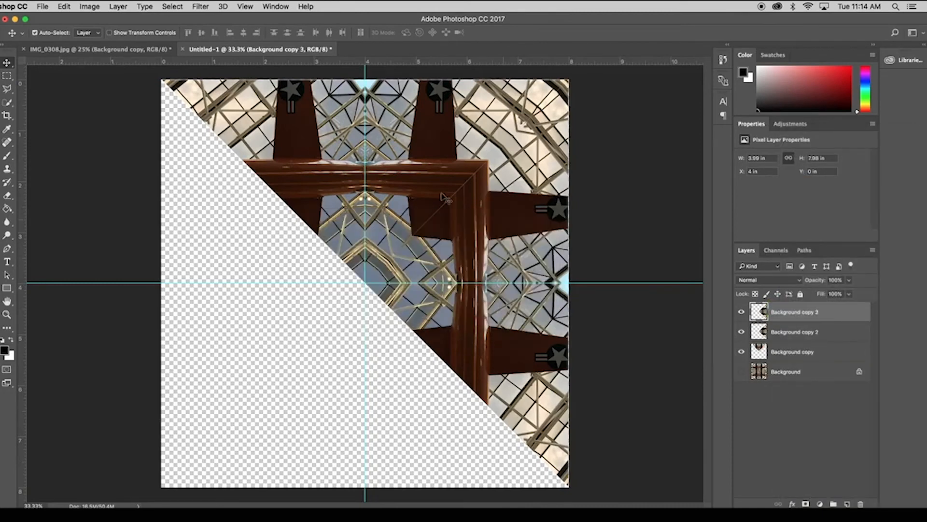
{"action": "left_click", "coordinate": [65, 6]}
{"action": "mouse_move", "coordinate": [94, 234]}
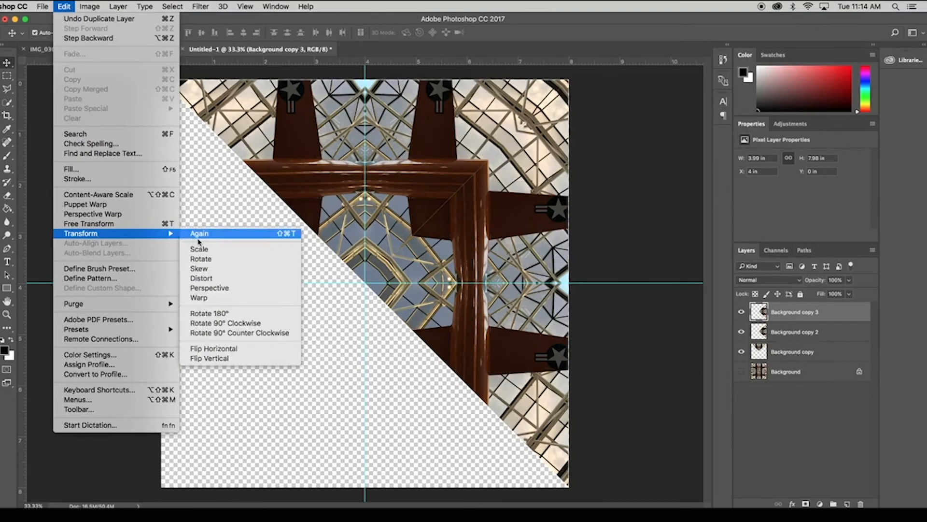
{"action": "left_click", "coordinate": [242, 323]}
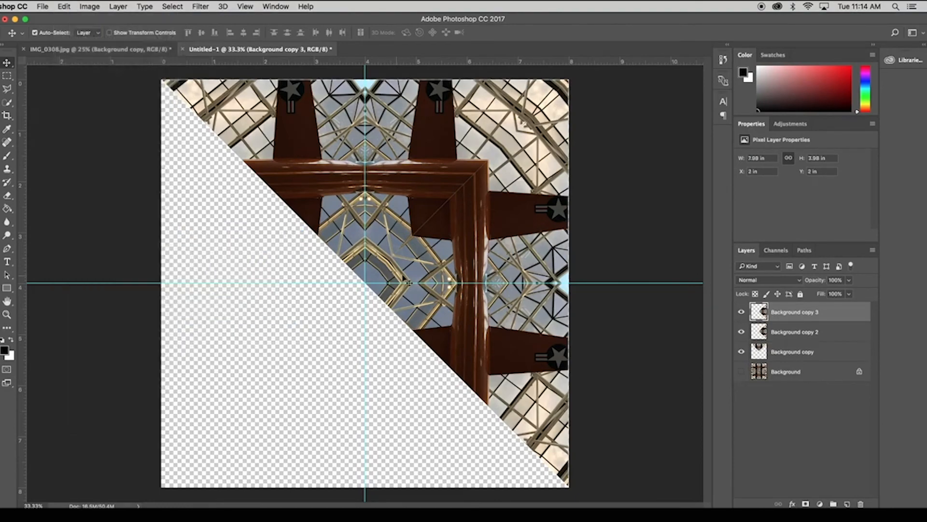
{"action": "left_click_drag", "start_coordinate": [410, 289], "coordinate": [310, 392]}
Step: Fill the empty left quarter with a duplicate of the bottom triangle, rotated 90° clockwise and placed with its tip at the centre
{"action": "right_click", "coordinate": [803, 310]}
{"action": "left_click", "coordinate": [762, 173]}
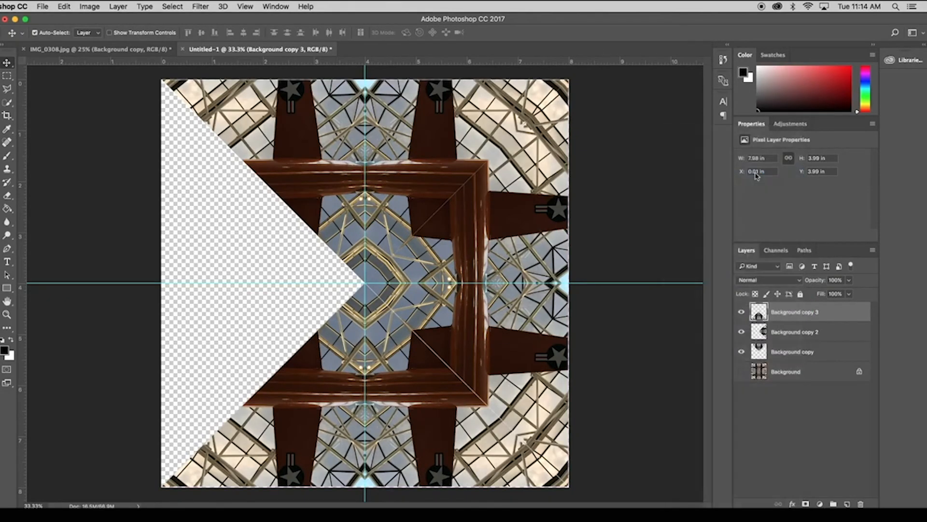
{"action": "key", "text": "Return"}
{"action": "left_click", "coordinate": [65, 7]}
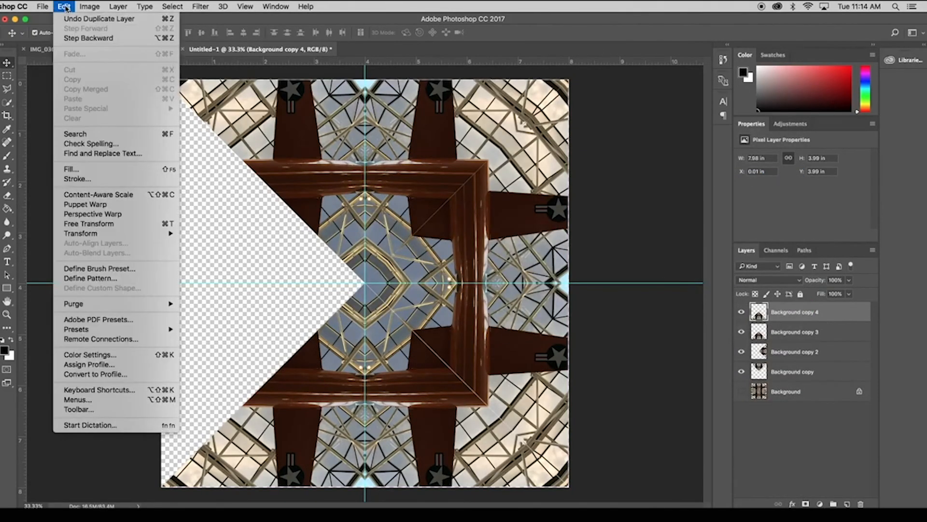
{"action": "mouse_move", "coordinate": [102, 236]}
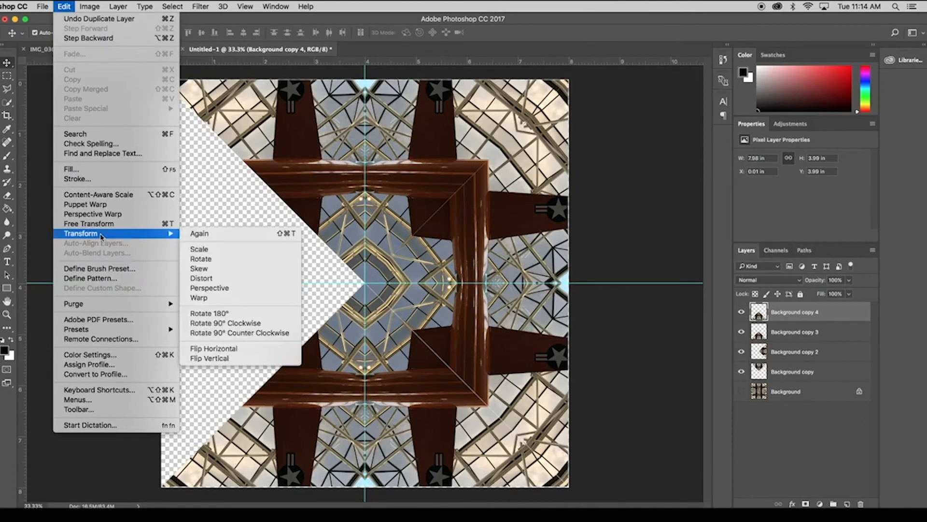
{"action": "left_click", "coordinate": [235, 323]}
{"action": "left_click_drag", "start_coordinate": [318, 323], "coordinate": [211, 213]}
Step: Nudge the bottom triangle layer at the canvas centre so its seams line up with the neighbouring triangles
{"action": "key", "text": "super+equal"}
{"action": "key", "text": "super+equal"}
{"action": "key", "text": "super+equal"}
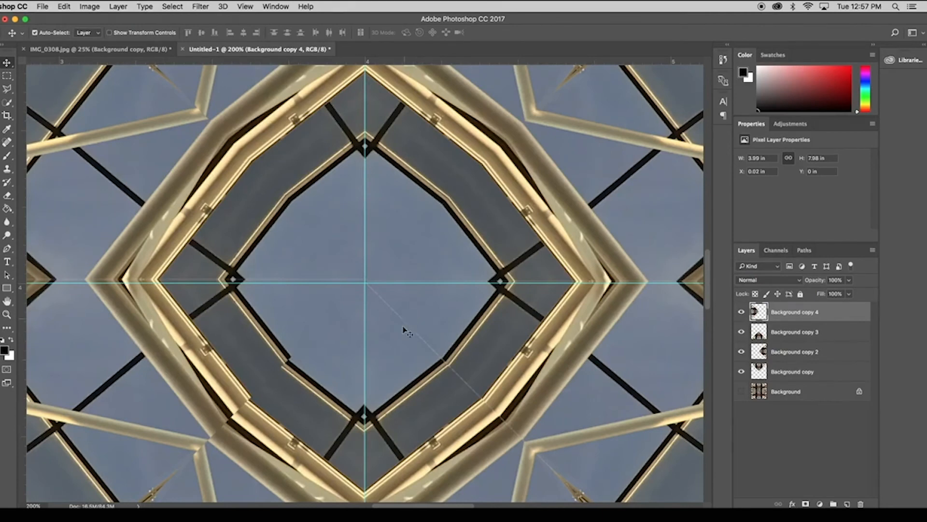
{"action": "left_click_drag", "start_coordinate": [396, 368], "coordinate": [398, 363]}
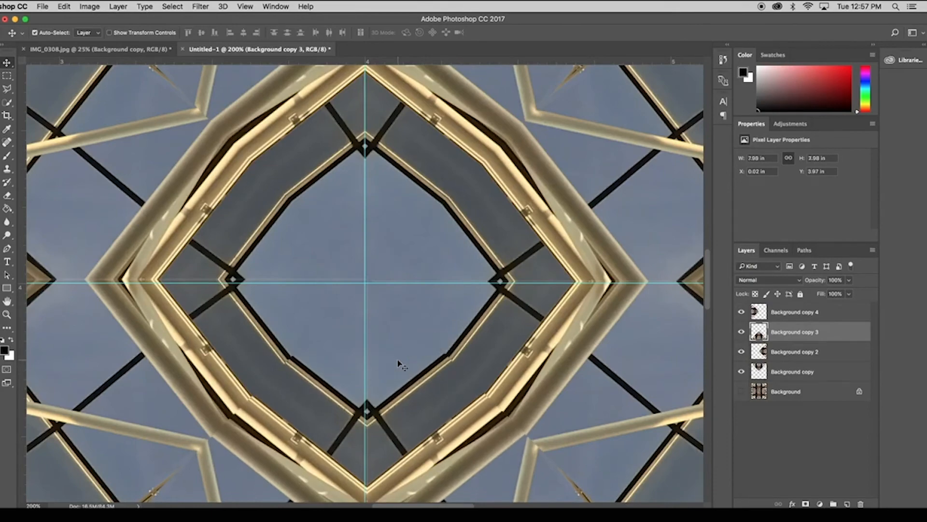
{"action": "key", "text": "super+equal"}
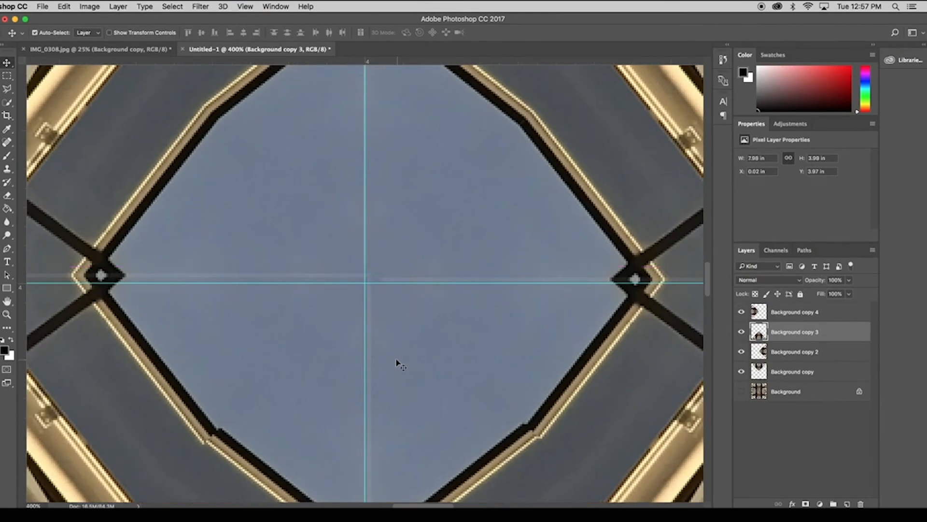
{"action": "left_click_drag", "start_coordinate": [314, 394], "coordinate": [314, 397]}
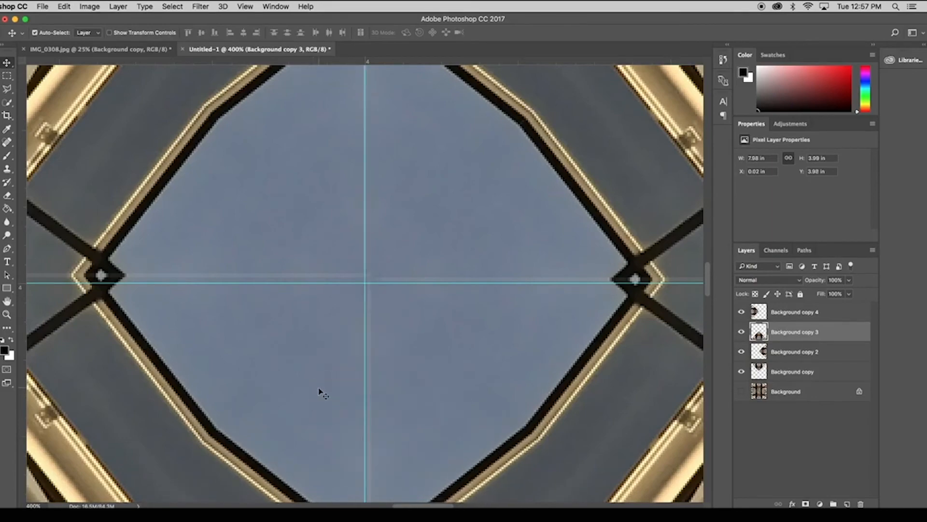
Step: Remove the horizontal and vertical centre guides from the canvas
{"action": "key", "text": "super+minus"}
{"action": "key", "text": "super+minus"}
{"action": "key", "text": "super+minus"}
{"action": "key", "text": "super+minus"}
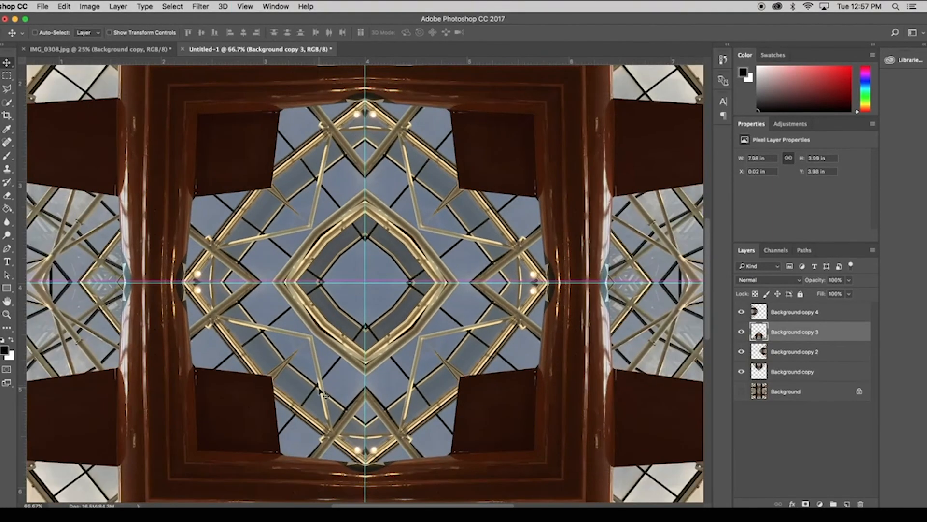
{"action": "key", "text": "super+minus"}
{"action": "key", "text": "super+minus"}
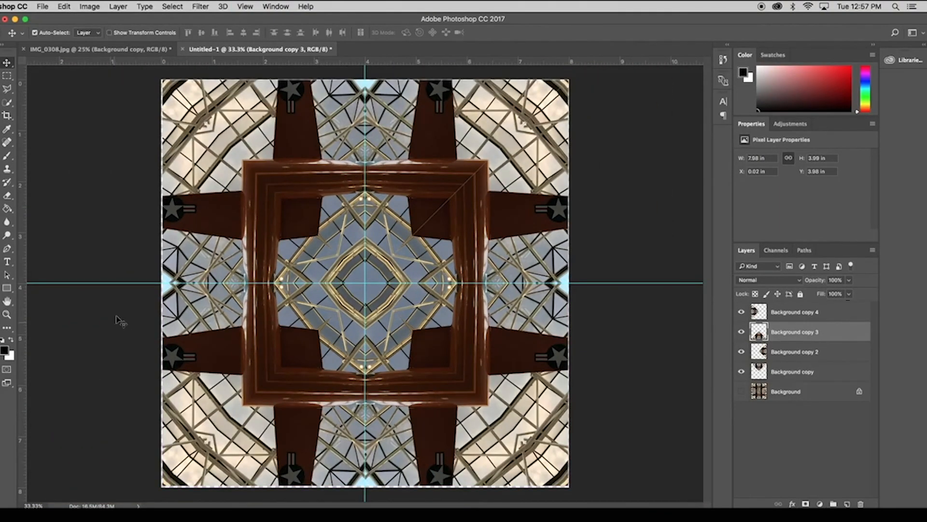
{"action": "left_click_drag", "start_coordinate": [94, 6], "coordinate": [94, 7]}
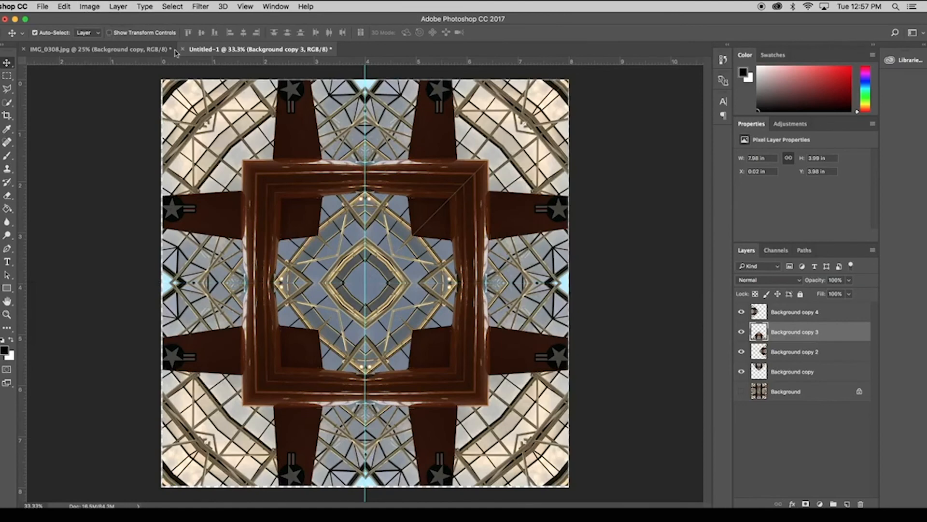
{"action": "left_click_drag", "start_coordinate": [365, 71], "coordinate": [366, 7]}
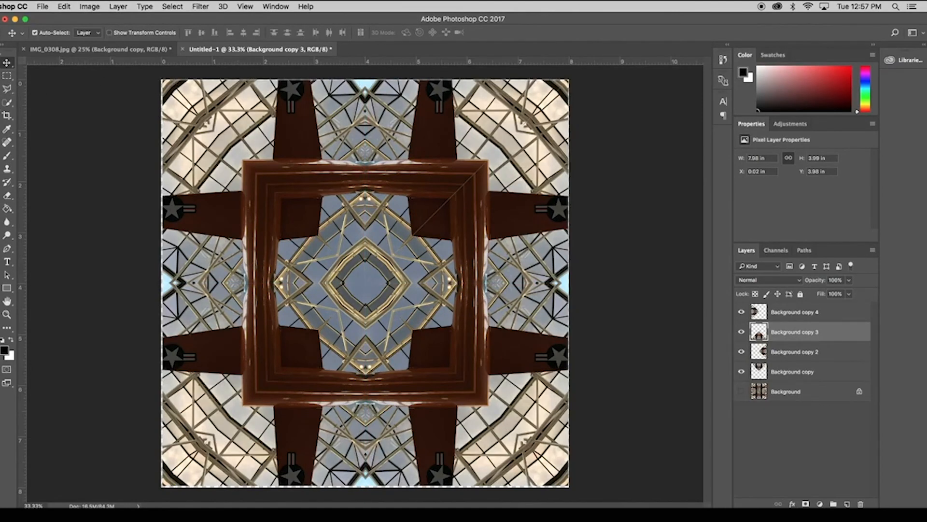
Step: Crop the canvas slightly inward at a 1:1 square ratio to about 7.96 by 7.96 in, trimming the uneven outer edges
{"action": "left_click", "coordinate": [7, 116]}
{"action": "key", "text": "super+equal"}
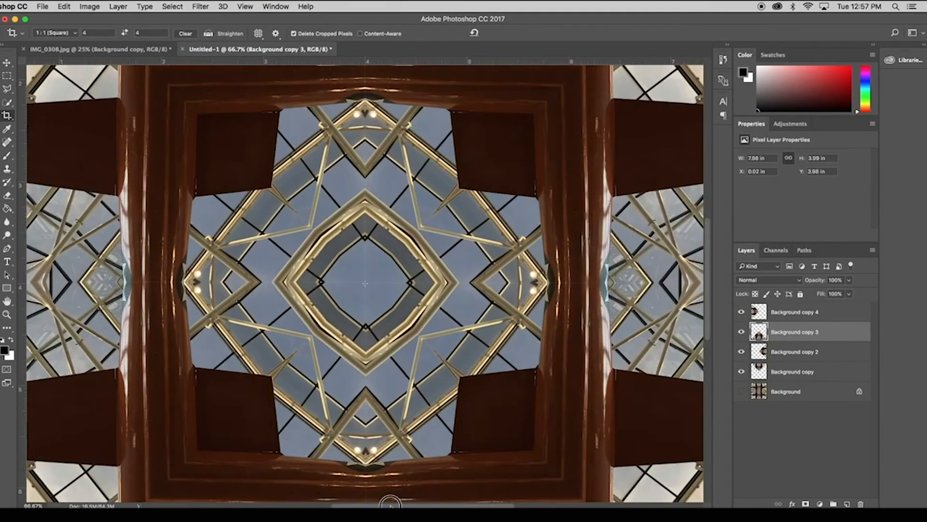
{"action": "left_click_drag", "start_coordinate": [391, 506], "coordinate": [350, 506]}
{"action": "left_click", "coordinate": [119, 283]}
{"action": "scroll", "coordinate": [408, 178], "scroll_direction": "up", "scroll_amount": 4}
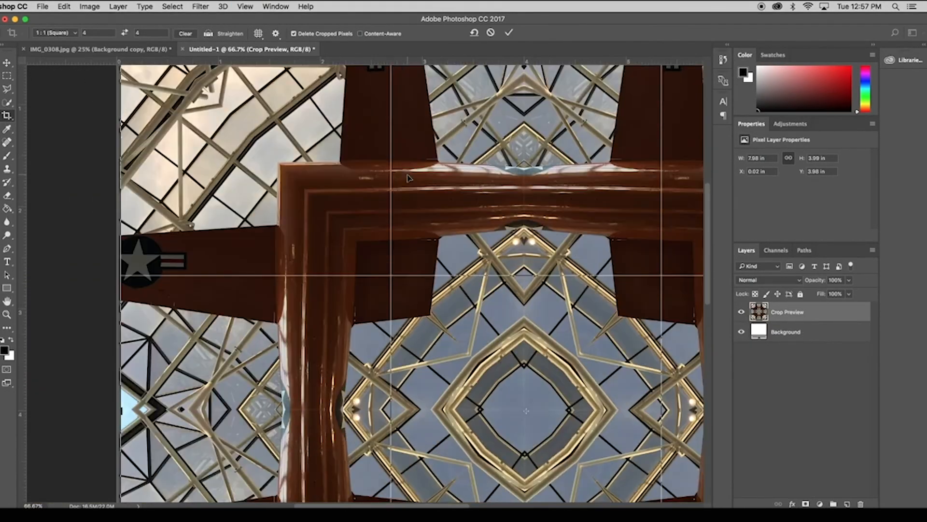
{"action": "key", "text": "super+minus"}
{"action": "key", "text": "Return"}
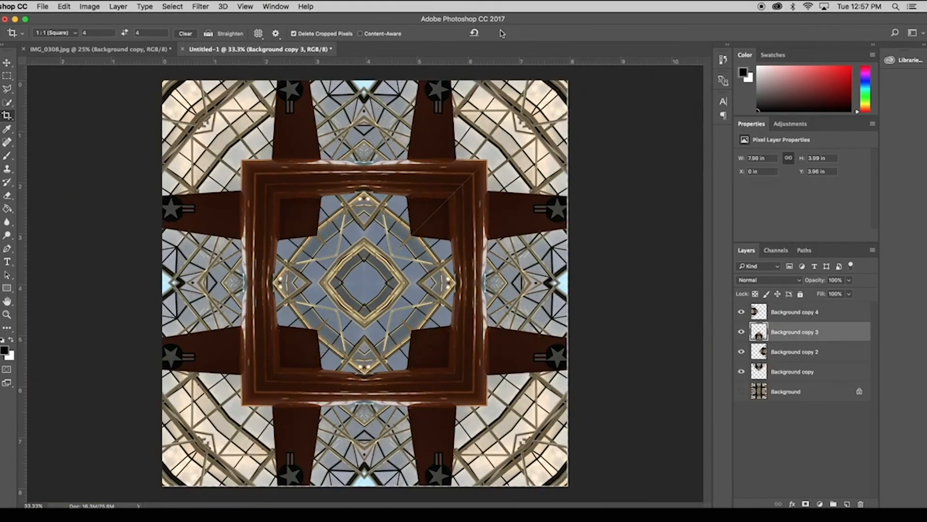
Step: Flatten the image into a single layer, discarding the hidden layers
{"action": "left_click", "coordinate": [118, 7]}
{"action": "left_click", "coordinate": [157, 401]}
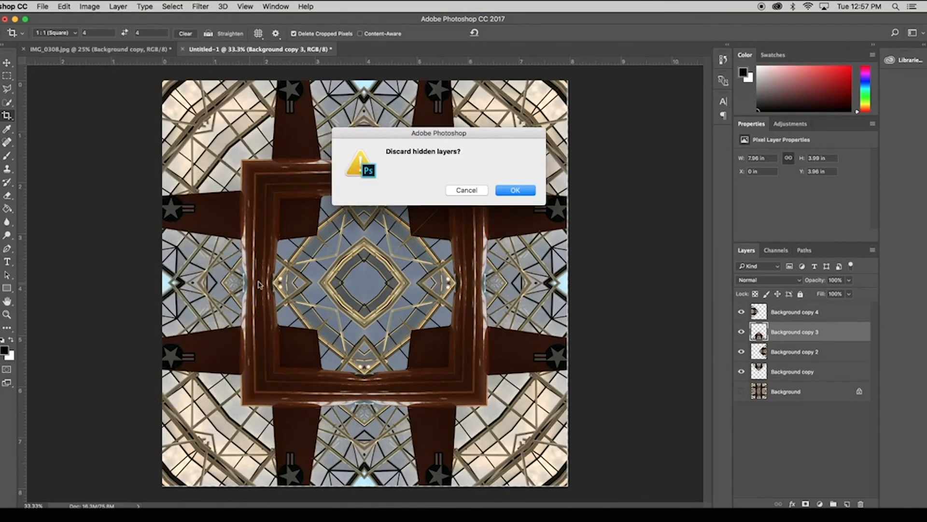
{"action": "left_click", "coordinate": [512, 191]}
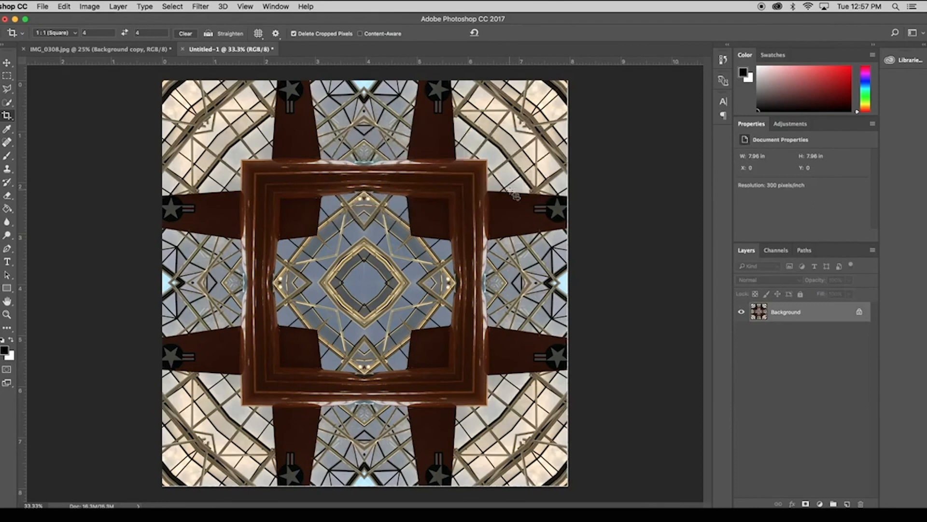
Step: Save the document in Photoshop format in Photos for Unit 03, named with the student's name followed by "_U03.4 Kaleidoscope"
{"action": "left_click", "coordinate": [43, 6]}
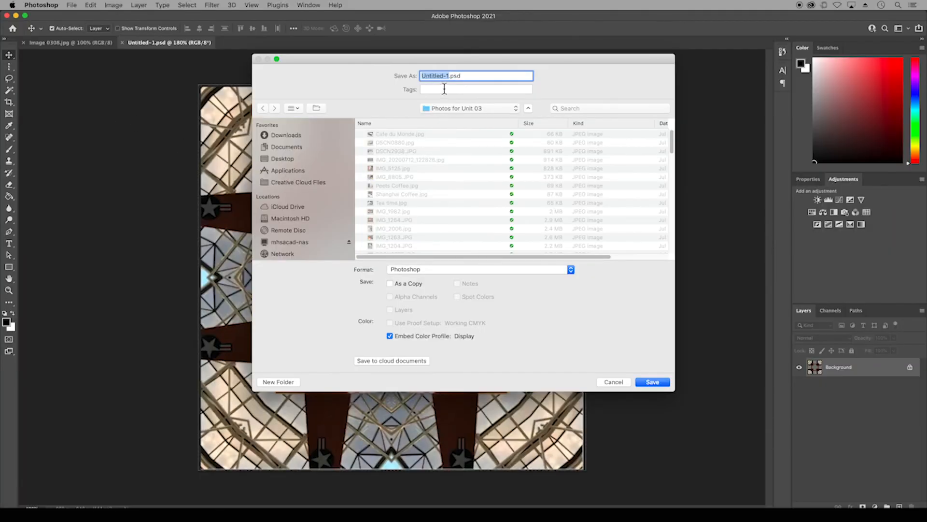
{"action": "type", "text": "StaceyC_U03.4 Kaleidoscope"}
{"action": "left_click", "coordinate": [646, 384]}
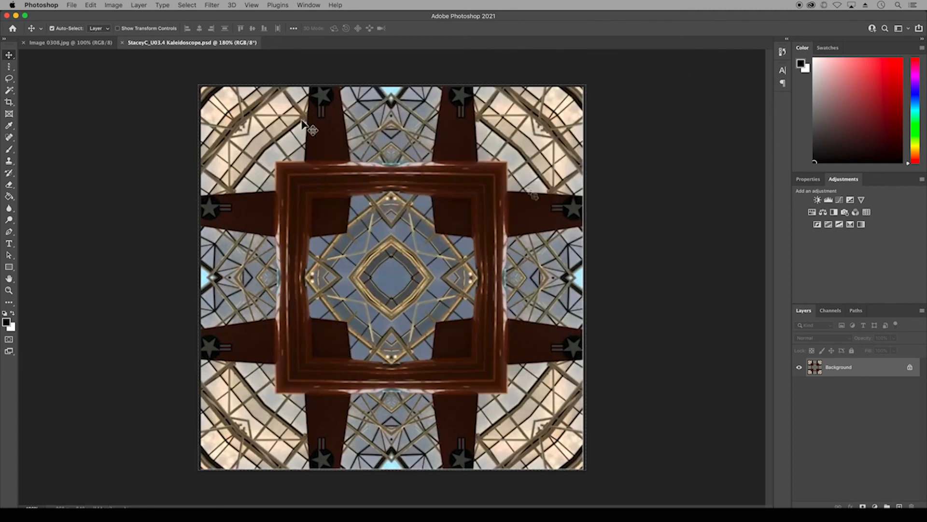
Step: Save a JPEG version of the kaleidoscope in the same folder under the same file name
{"action": "left_click", "coordinate": [73, 6]}
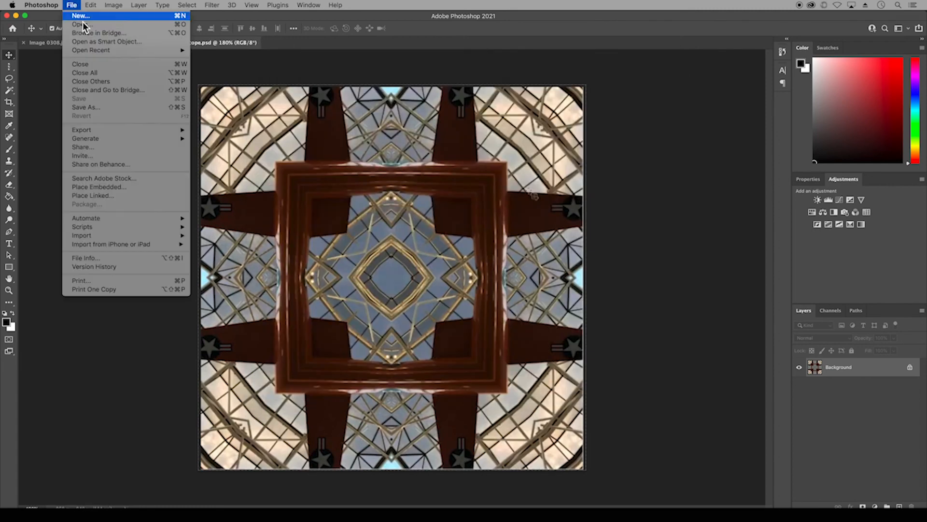
{"action": "left_click", "coordinate": [106, 107]}
{"action": "left_click", "coordinate": [417, 267]}
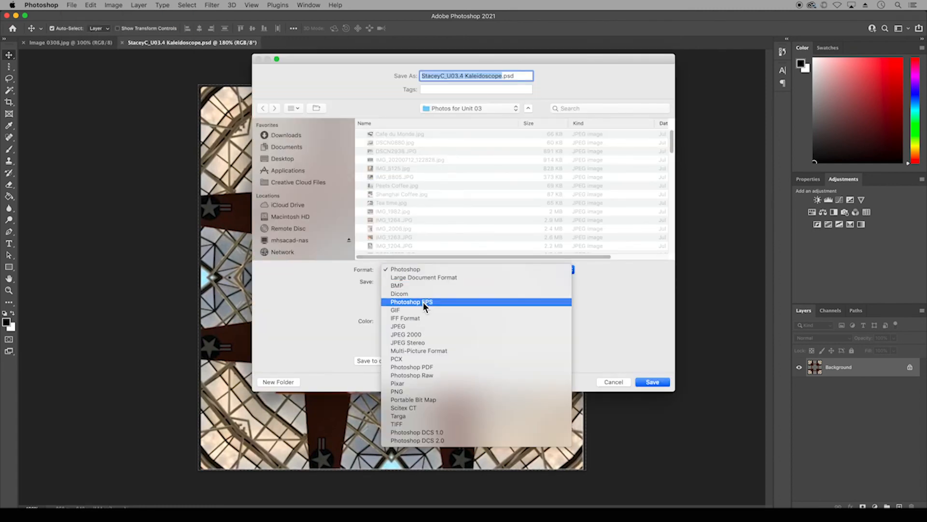
{"action": "left_click", "coordinate": [422, 328]}
{"action": "left_click", "coordinate": [644, 382]}
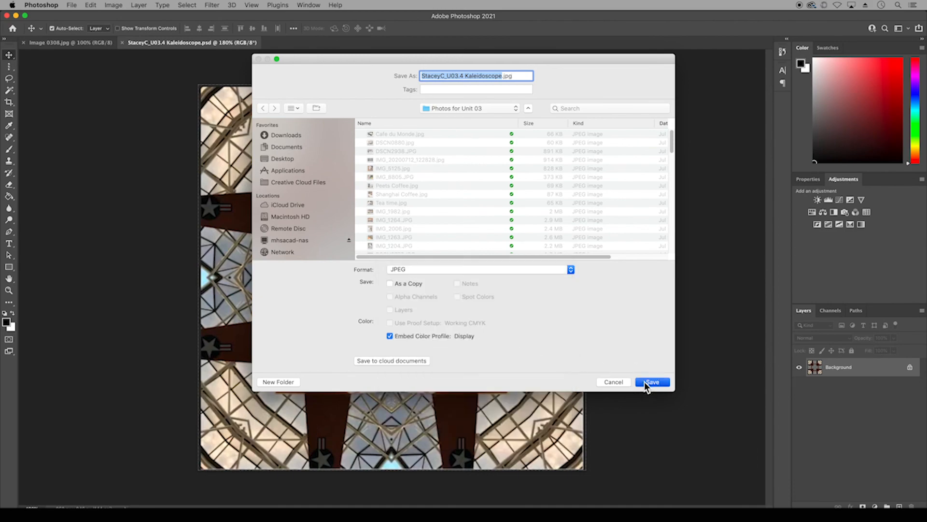
{"action": "left_click", "coordinate": [518, 147]}
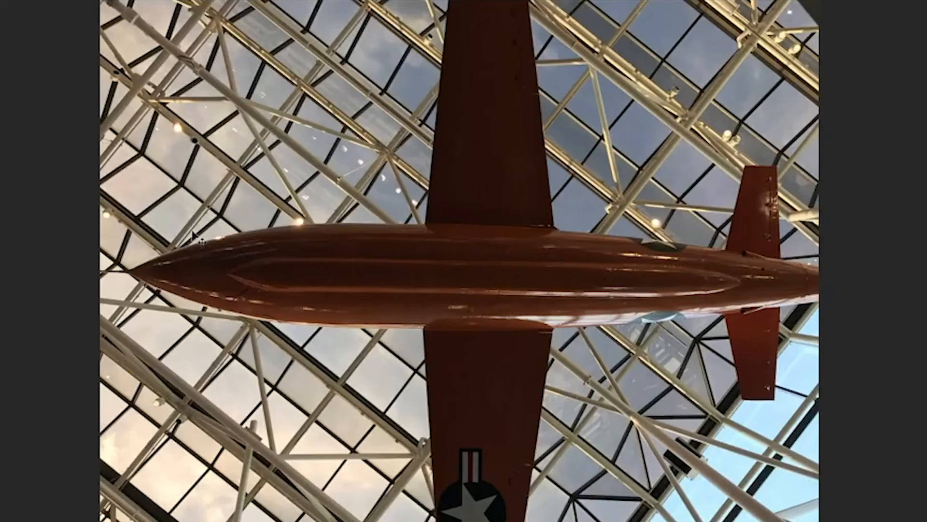